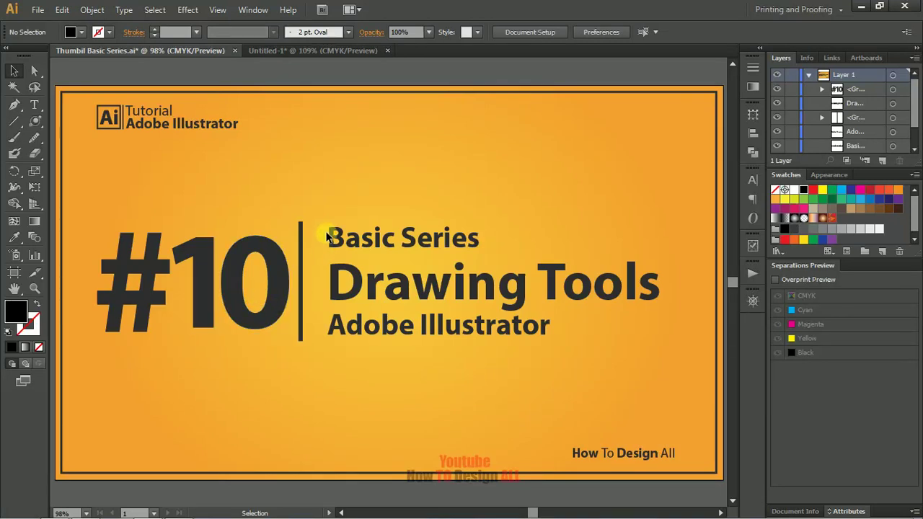
Select the #10, Basic Series and Drawing Tools title objects, then switch to Untitled-1.
{"action": "left_click", "coordinate": [277, 245]}
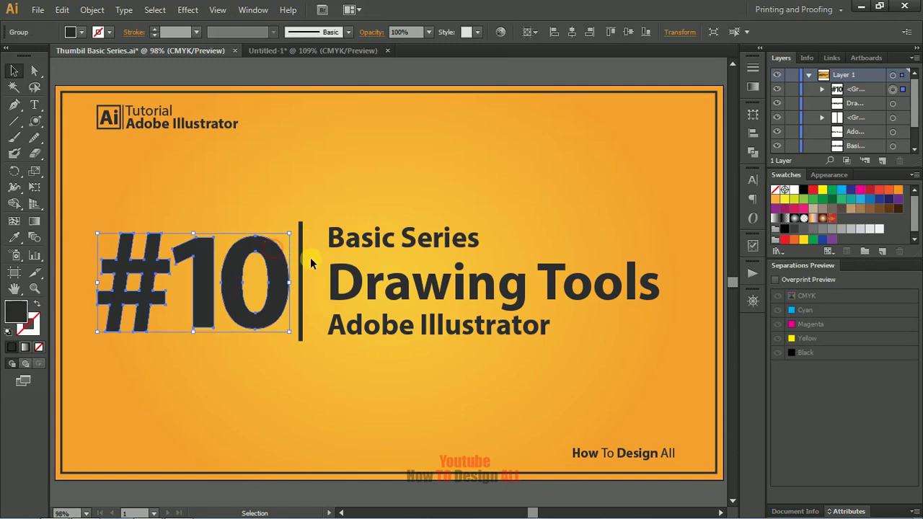
{"action": "left_click", "coordinate": [353, 246]}
{"action": "left_click", "coordinate": [373, 288]}
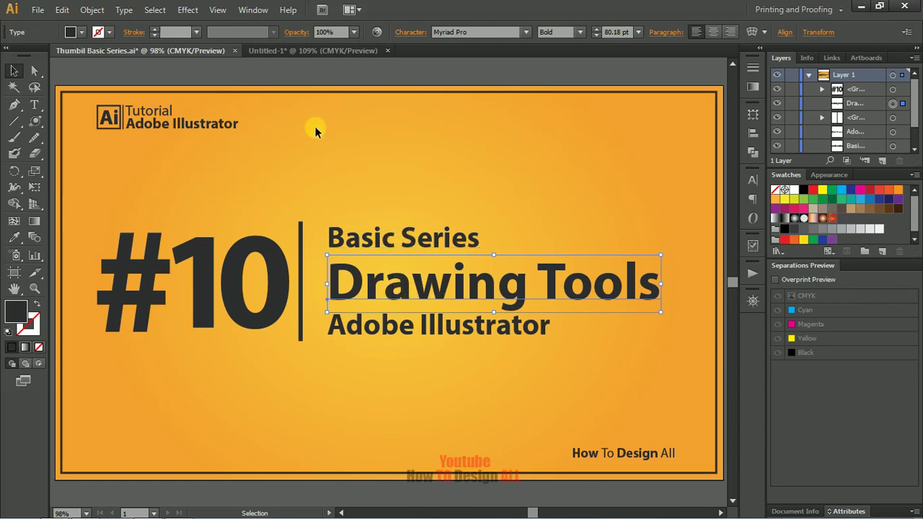
{"action": "left_click", "coordinate": [320, 52]}
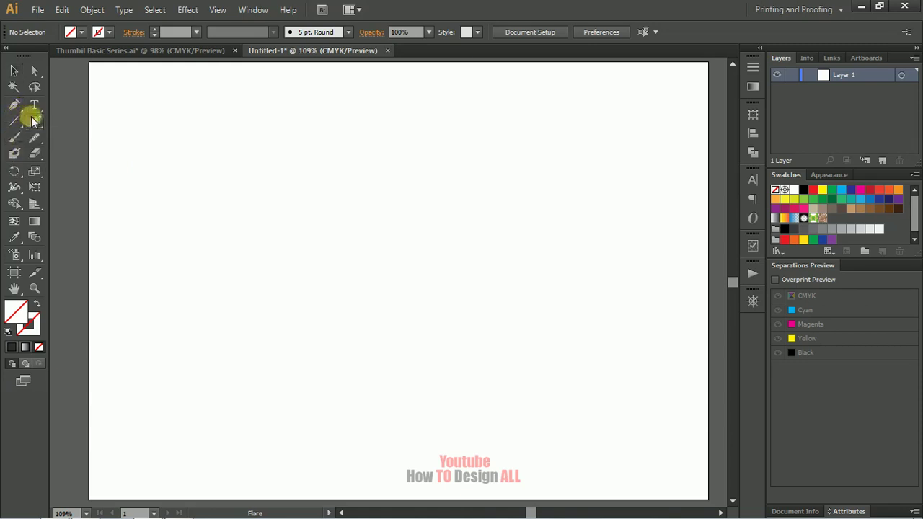
Browse the Shape, Pencil and Pen tool flyouts, then choose the Pen Tool.
{"action": "left_click", "coordinate": [34, 121]}
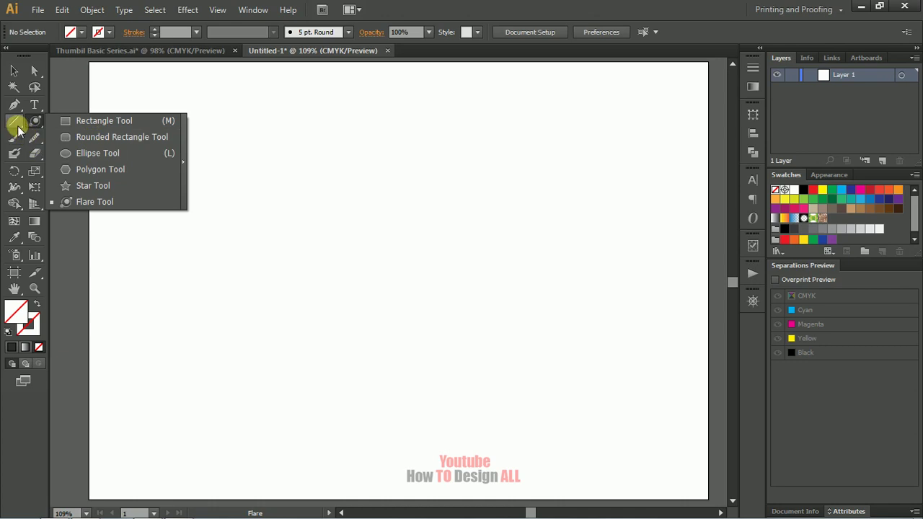
{"action": "left_click", "coordinate": [33, 137]}
{"action": "left_click", "coordinate": [34, 137]}
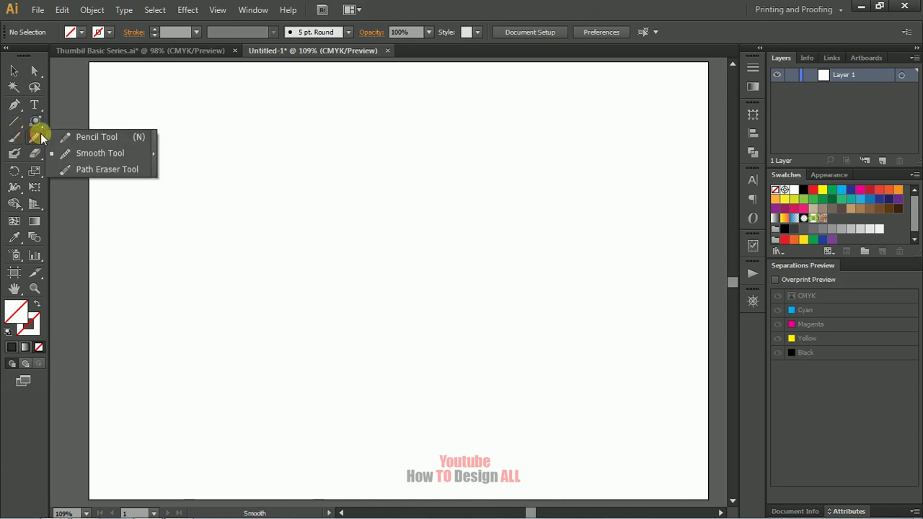
{"action": "left_click", "coordinate": [15, 104]}
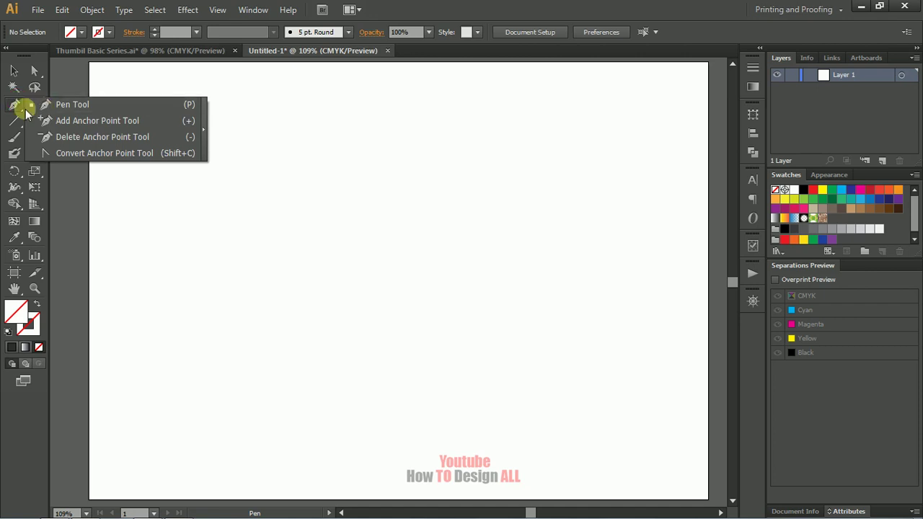
{"action": "left_click", "coordinate": [54, 105]}
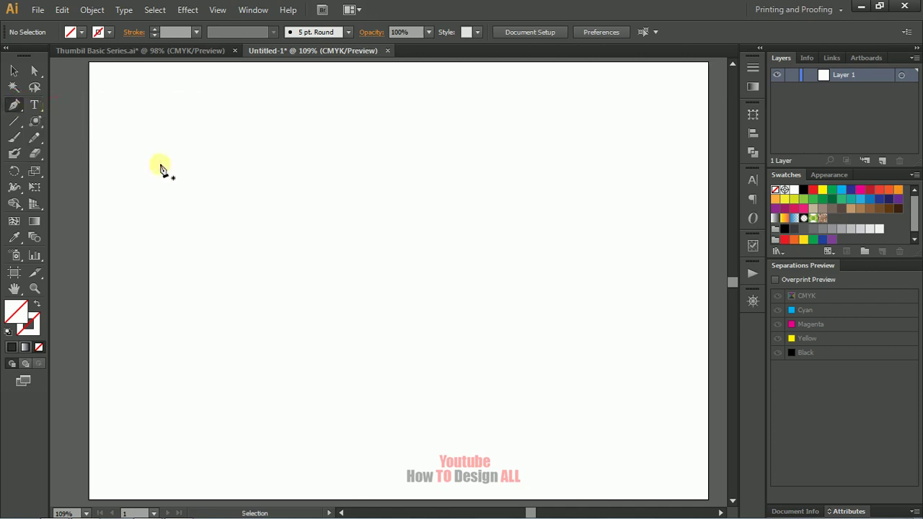
Zoom in on the blank artboard to enlarge the working area.
{"action": "key", "text": "ctrl+1"}
{"action": "key", "text": "ctrl+equal"}
{"action": "key", "text": "ctrl+equal"}
{"action": "left_click", "coordinate": [172, 167]}
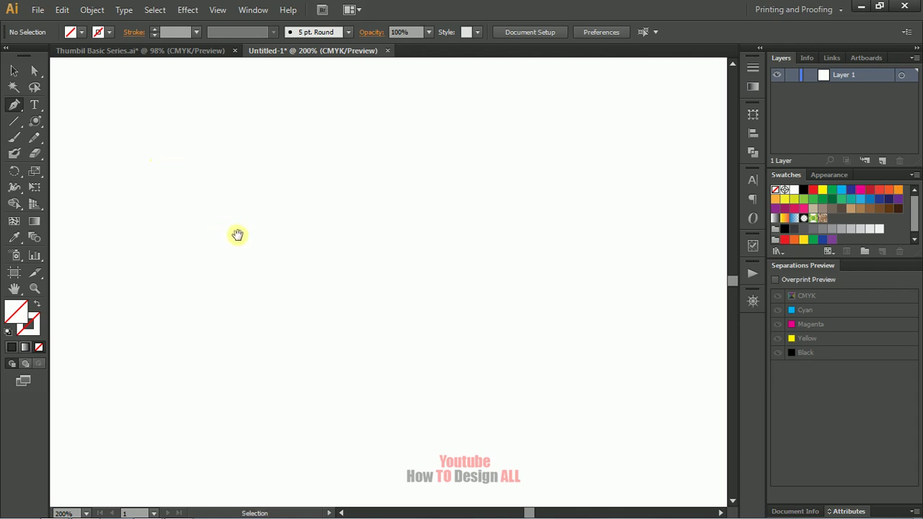
{"action": "key", "text": "ctrl+minus"}
{"action": "key", "text": "ctrl+minus"}
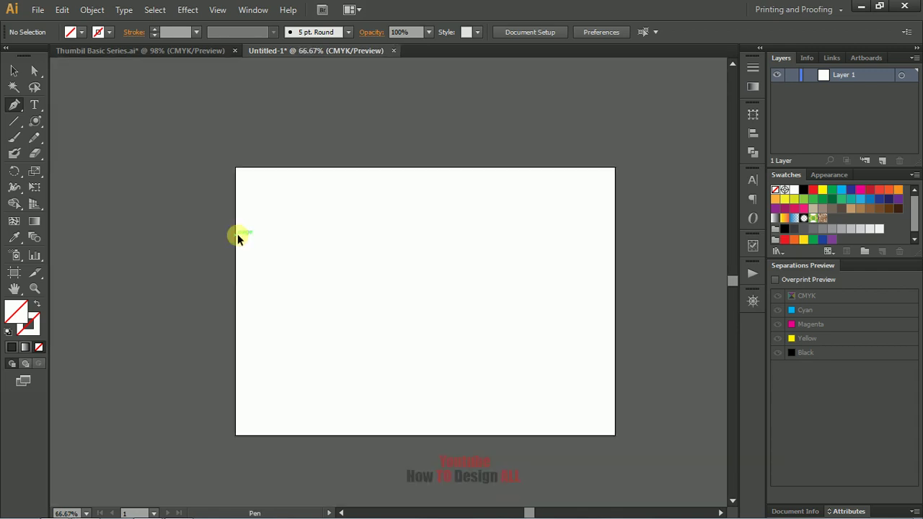
{"action": "left_click_drag", "start_coordinate": [367, 232], "coordinate": [320, 223]}
{"action": "key", "text": "z"}
{"action": "left_click_drag", "start_coordinate": [202, 181], "coordinate": [465, 340]}
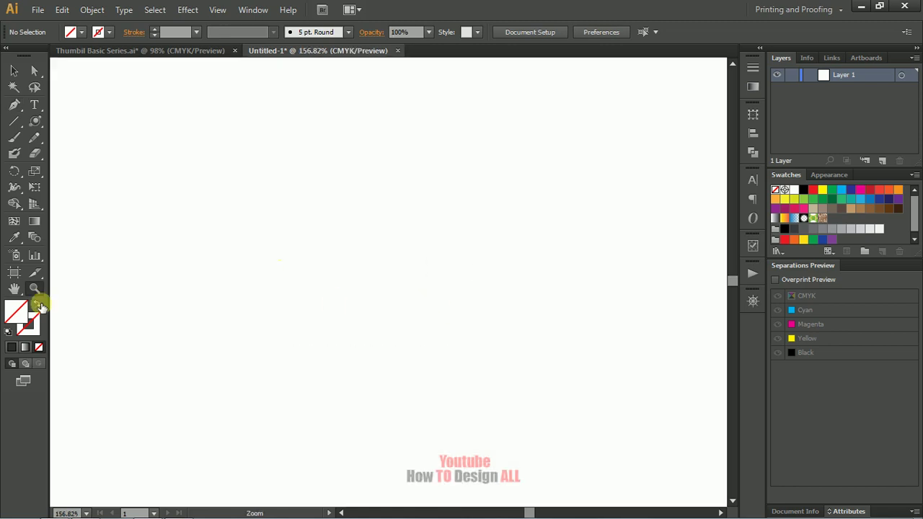
Reset default colours and set the fill to None, keeping a black 1 pt stroke.
{"action": "key", "text": "d"}
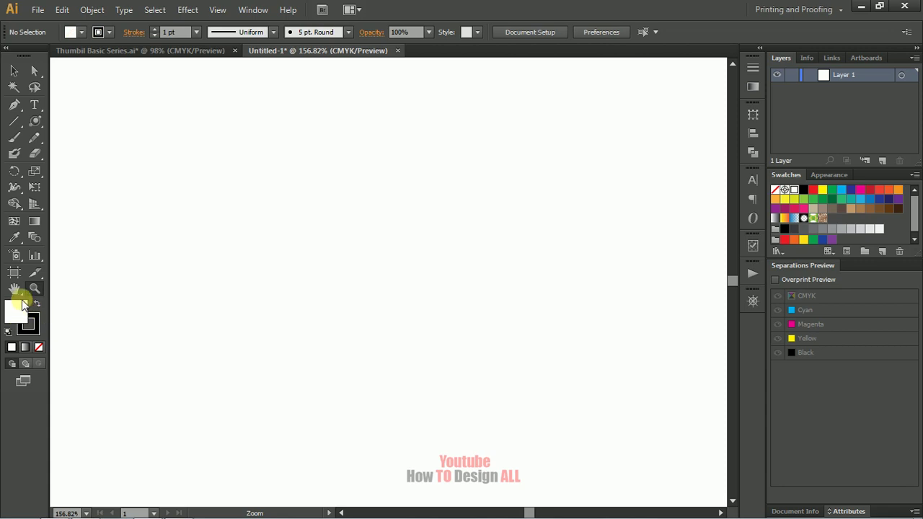
{"action": "left_click", "coordinate": [34, 321]}
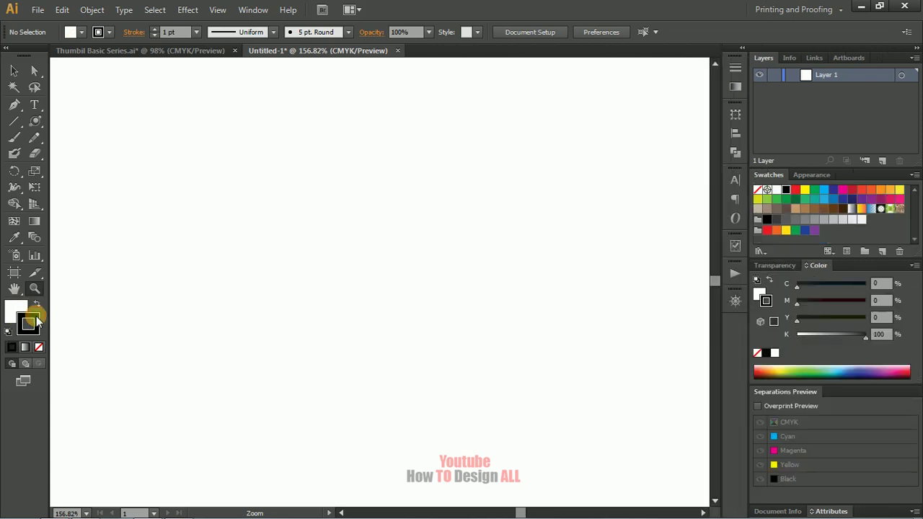
{"action": "left_click", "coordinate": [18, 309]}
{"action": "left_click", "coordinate": [36, 323]}
{"action": "left_click", "coordinate": [17, 303]}
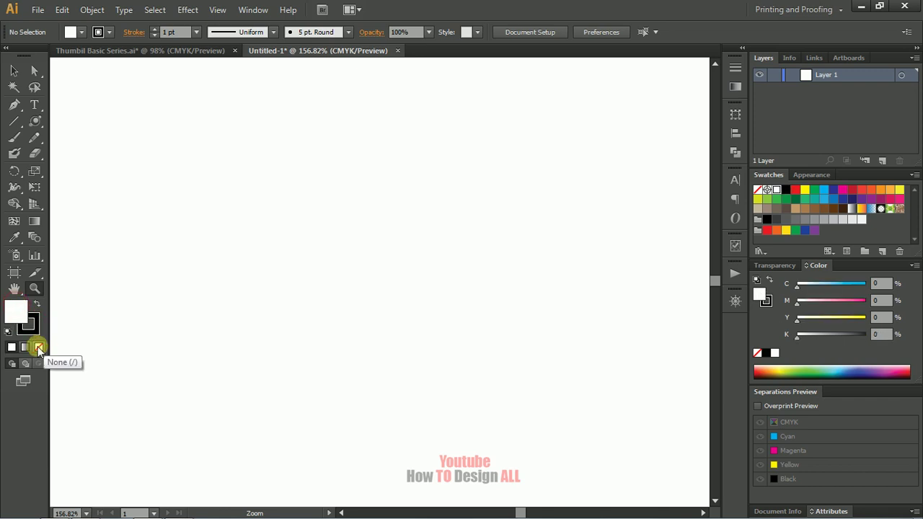
{"action": "left_click", "coordinate": [39, 347]}
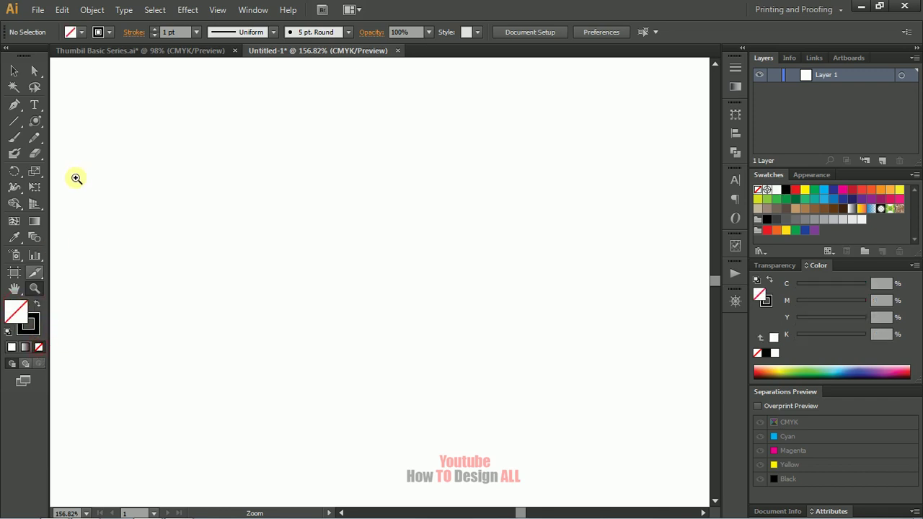
{"action": "left_click", "coordinate": [14, 105]}
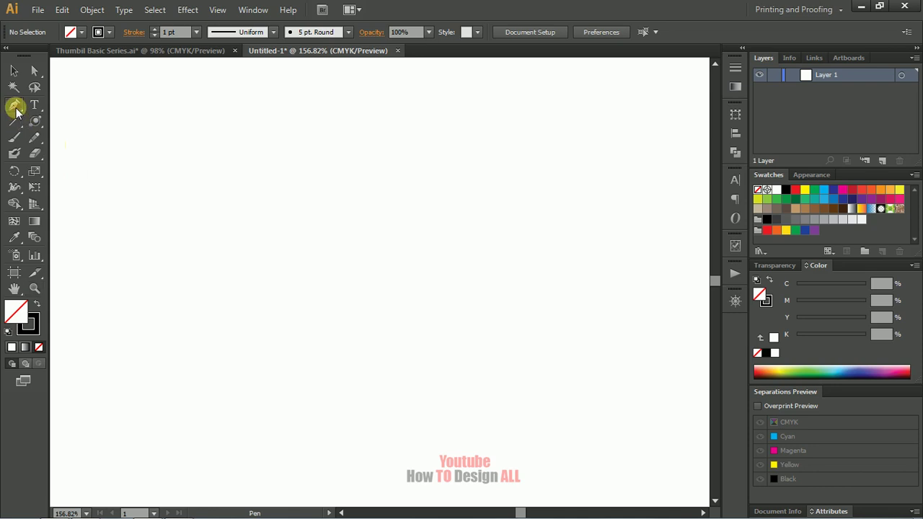
Pen a closed path with two top anchors and a curved bottom anchor.
{"action": "left_click", "coordinate": [217, 132]}
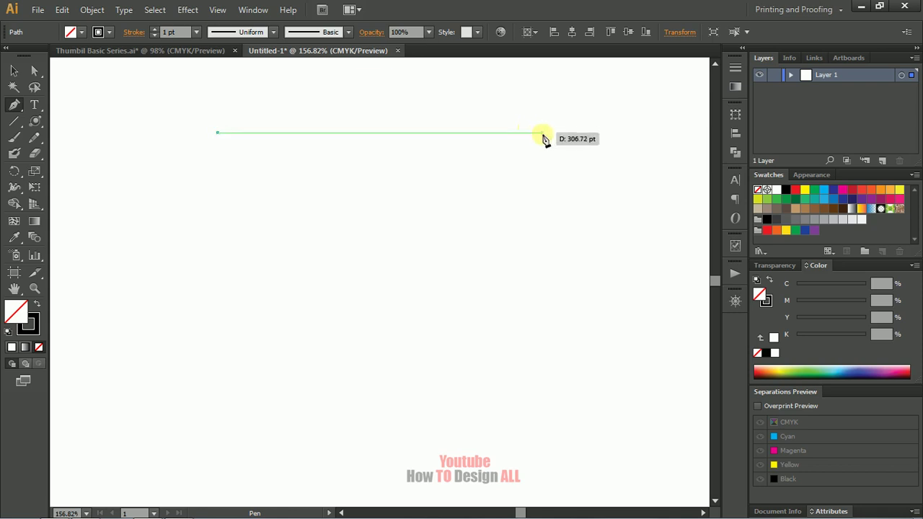
{"action": "left_click", "coordinate": [544, 133]}
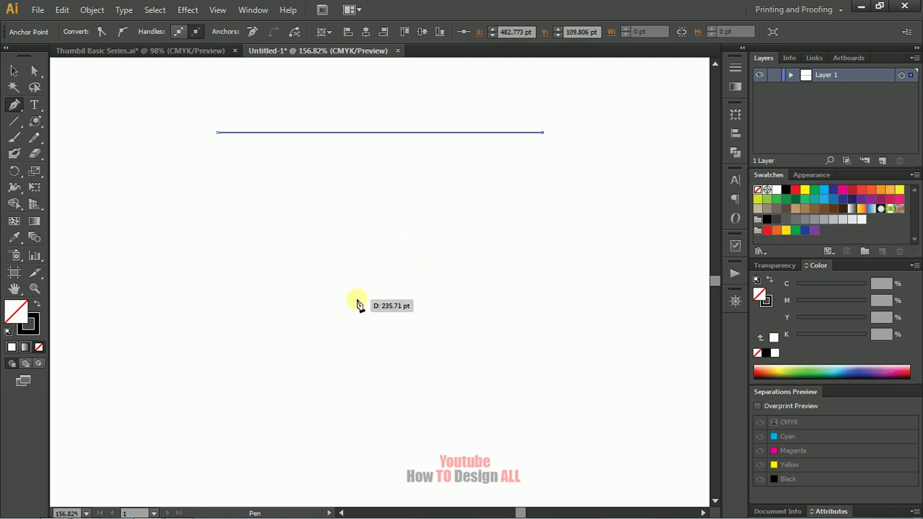
{"action": "mouse_move", "coordinate": [358, 303]}
{"action": "left_mouse_down"}
{"action": "mouse_move", "coordinate": [293, 309]}
{"action": "mouse_move", "coordinate": [306, 248]}
{"action": "mouse_move", "coordinate": [323, 245]}
{"action": "mouse_move", "coordinate": [355, 311]}
{"action": "mouse_move", "coordinate": [339, 270]}
{"action": "mouse_move", "coordinate": [301, 297]}
{"action": "mouse_move", "coordinate": [281, 280]}
{"action": "mouse_move", "coordinate": [214, 319]}
{"action": "mouse_move", "coordinate": [208, 280]}
{"action": "mouse_move", "coordinate": [212, 303]}
{"action": "mouse_move", "coordinate": [275, 308]}
{"action": "mouse_move", "coordinate": [224, 285]}
{"action": "left_mouse_up"}
{"action": "left_click", "coordinate": [218, 132]}
{"action": "left_click", "coordinate": [14, 70]}
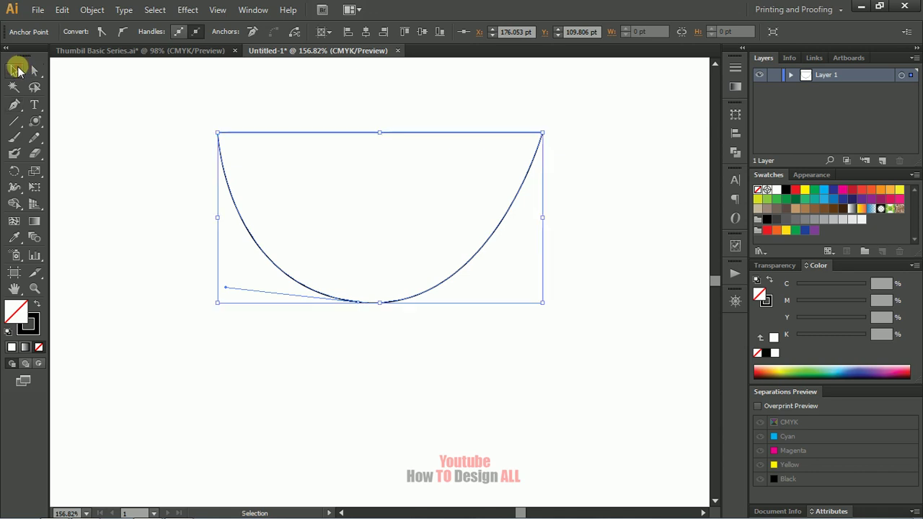
{"action": "left_click_drag", "start_coordinate": [14, 104], "coordinate": [60, 108]}
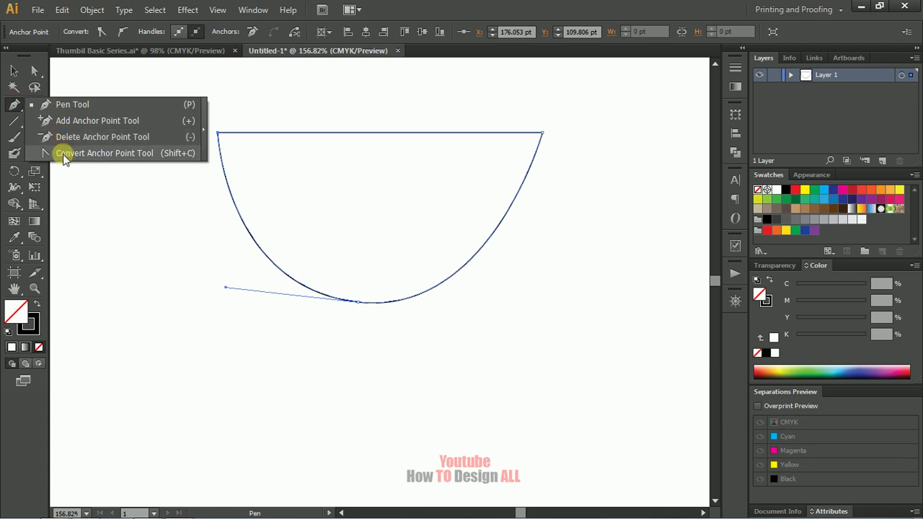
{"action": "left_click", "coordinate": [103, 156]}
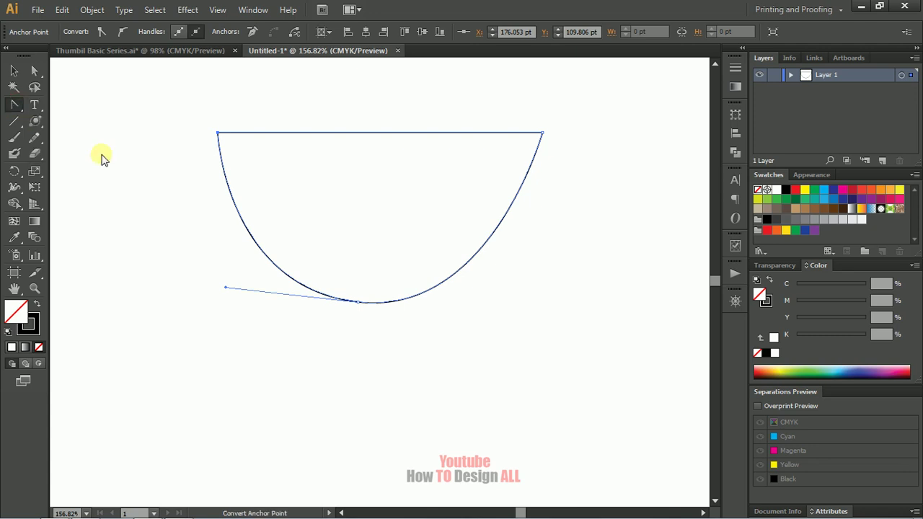
{"action": "left_click", "coordinate": [21, 105]}
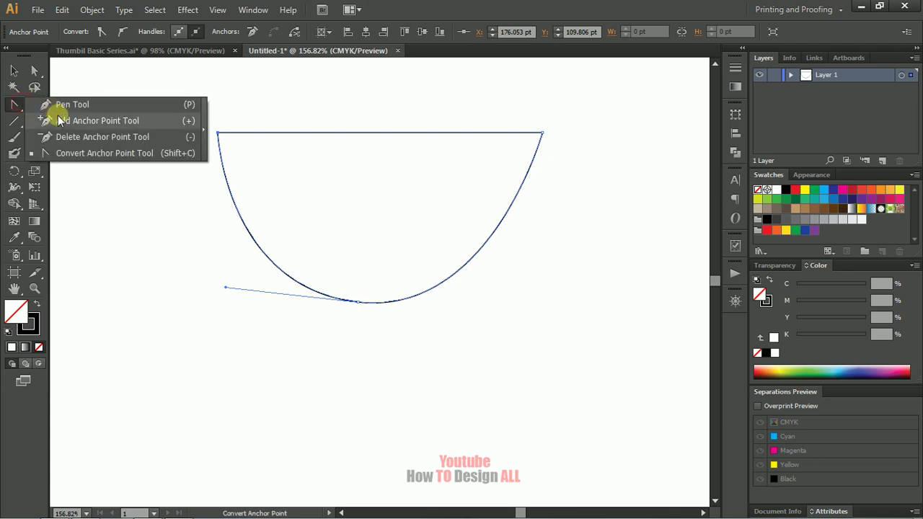
{"action": "left_click", "coordinate": [68, 137]}
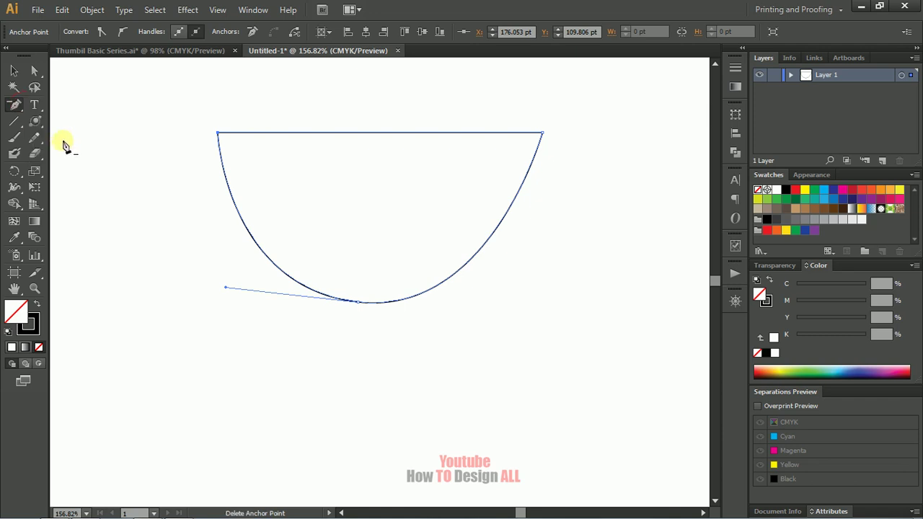
{"action": "left_click", "coordinate": [359, 302]}
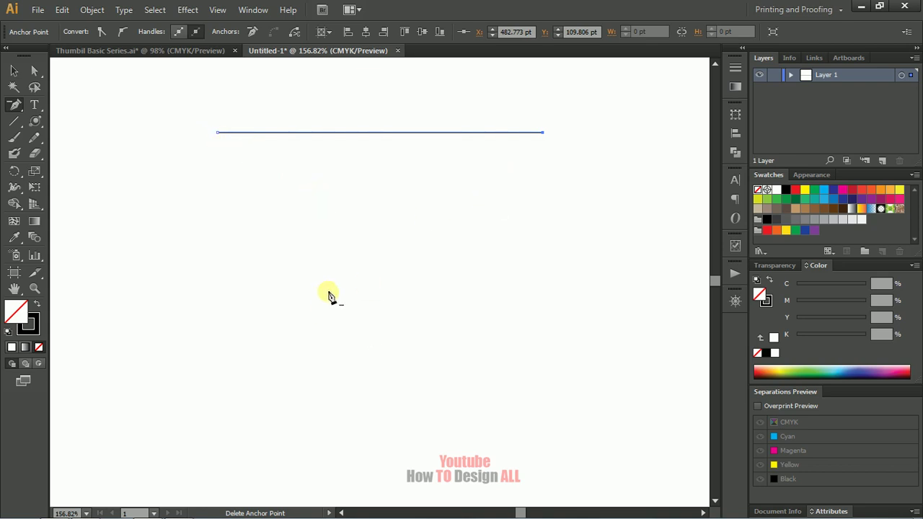
{"action": "key", "text": "ctrl+z"}
{"action": "key", "text": "ctrl+z"}
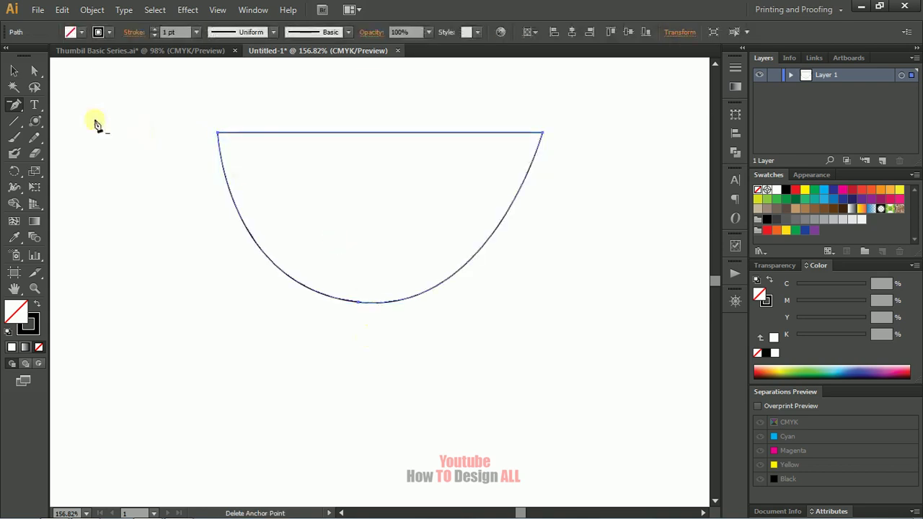
{"action": "left_click", "coordinate": [18, 107]}
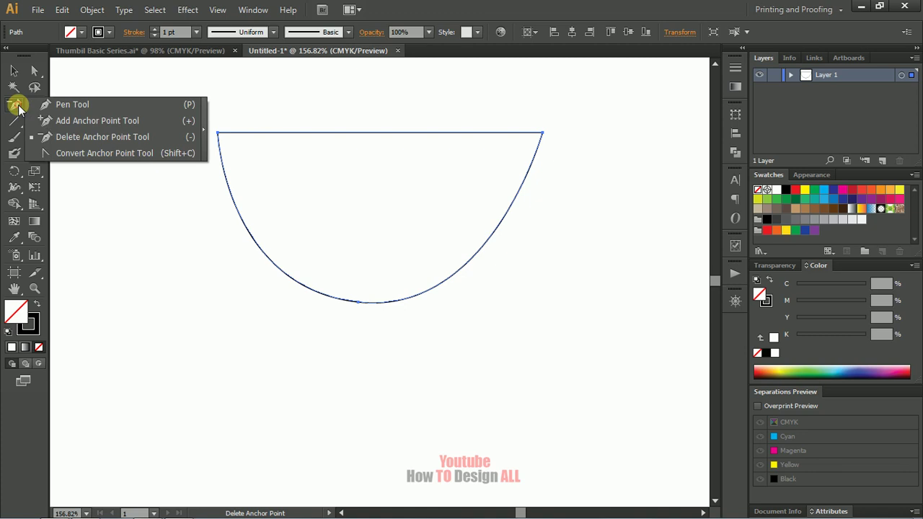
Add anchors on the left and right curves and drag them outward to round the bowl.
{"action": "left_click", "coordinate": [60, 124]}
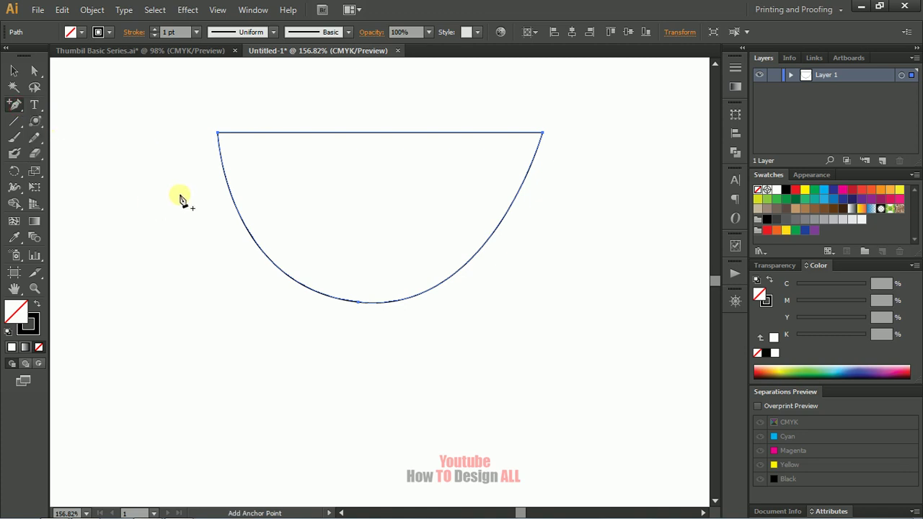
{"action": "left_click", "coordinate": [514, 201]}
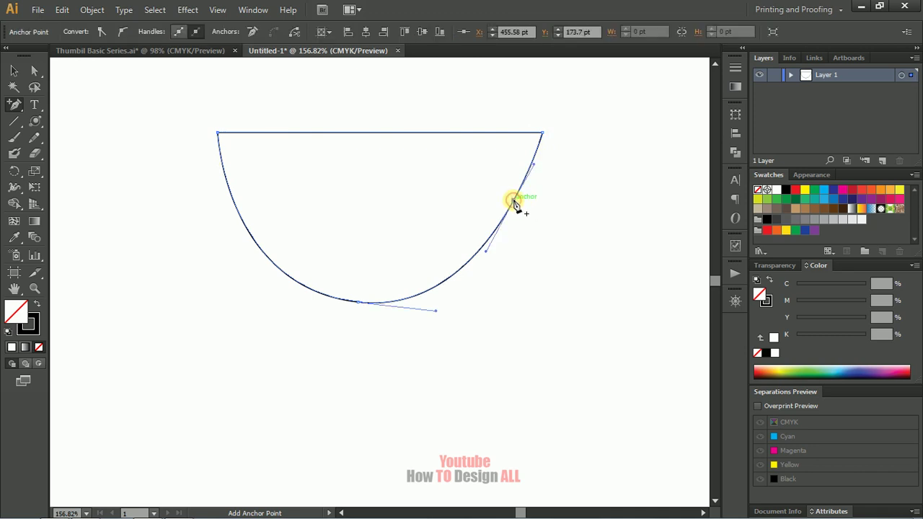
{"action": "left_click", "coordinate": [231, 193]}
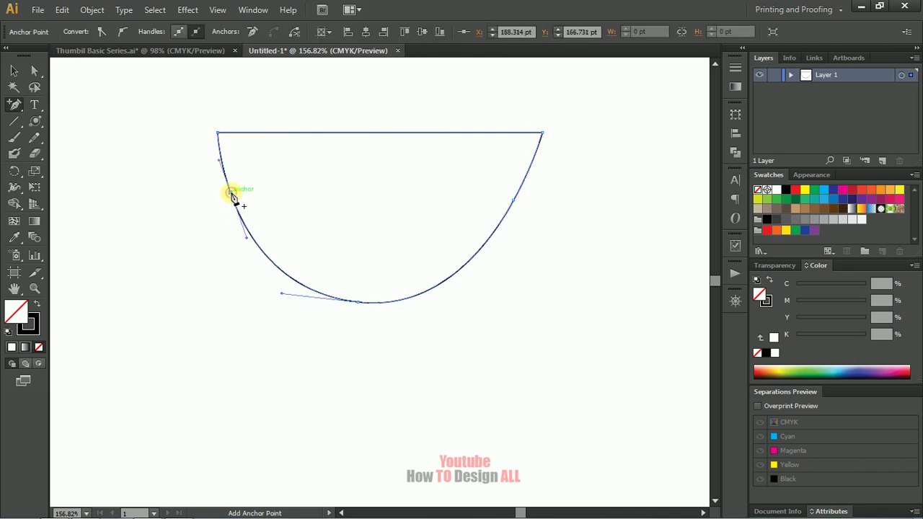
{"action": "left_click", "coordinate": [35, 69]}
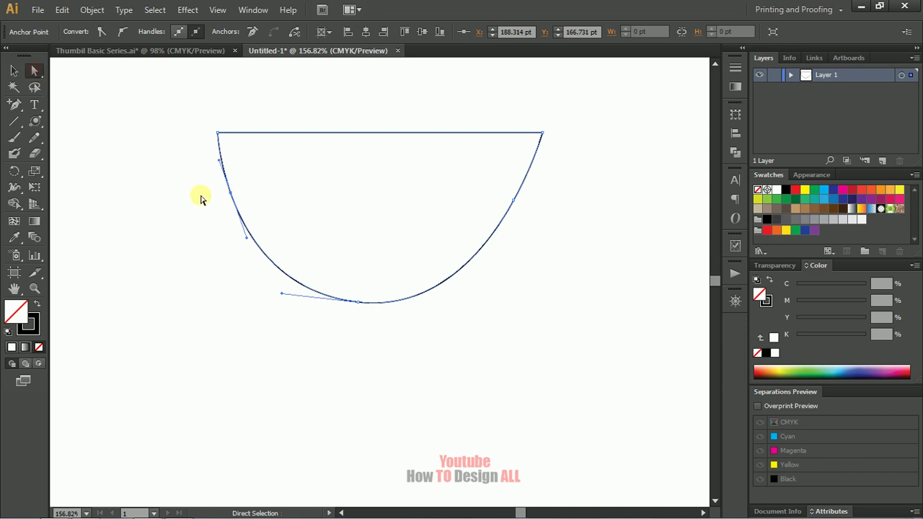
{"action": "left_click_drag", "start_coordinate": [231, 194], "coordinate": [204, 199]}
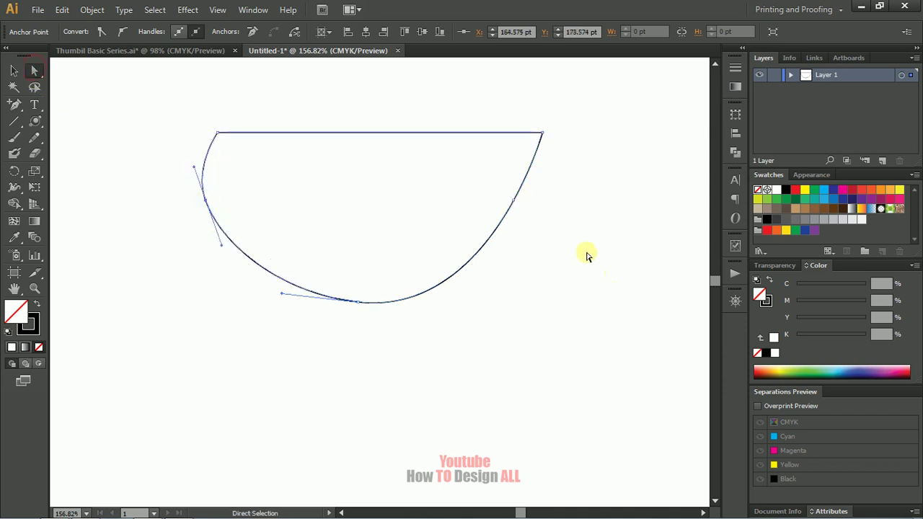
{"action": "left_click_drag", "start_coordinate": [514, 200], "coordinate": [543, 211]}
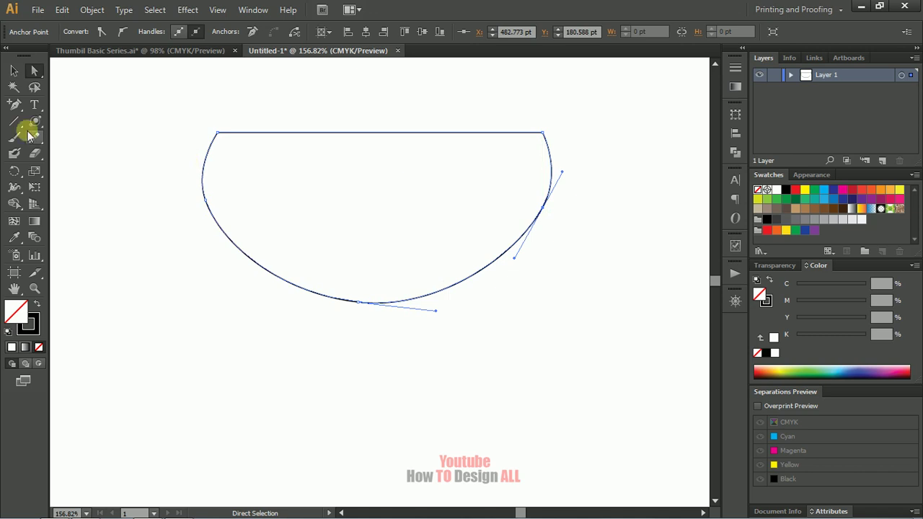
{"action": "left_click", "coordinate": [16, 106]}
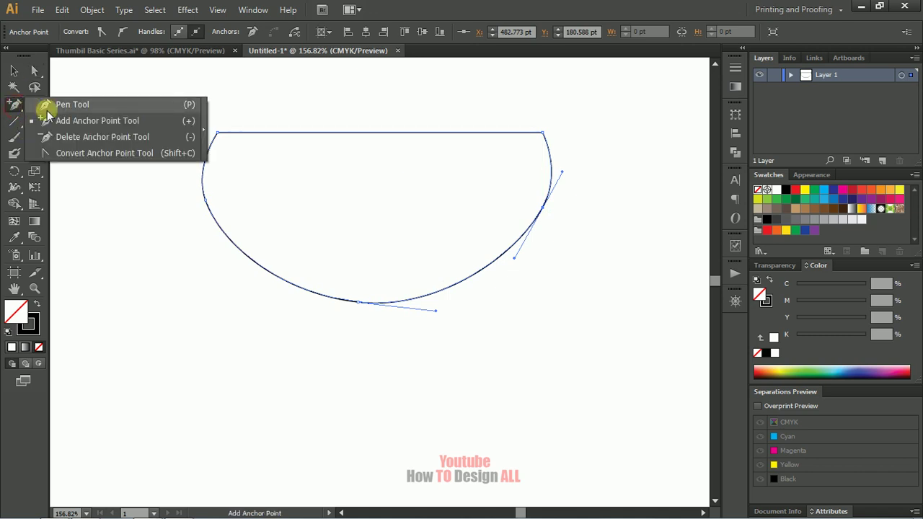
Pick the Convert Anchor Point tool and reshape the top-left anchor's curve handles.
{"action": "left_click_drag", "start_coordinate": [16, 106], "coordinate": [60, 152]}
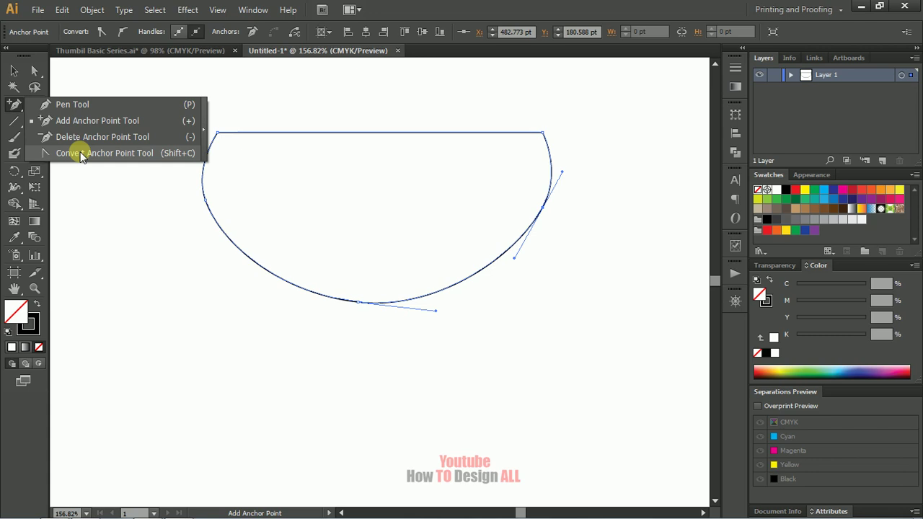
{"action": "left_click_drag", "start_coordinate": [82, 156], "coordinate": [130, 157]}
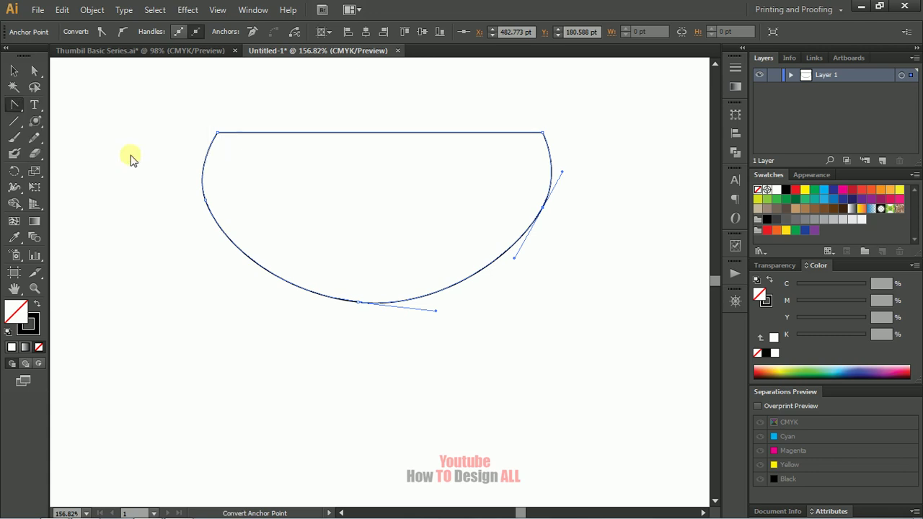
{"action": "left_click", "coordinate": [219, 134]}
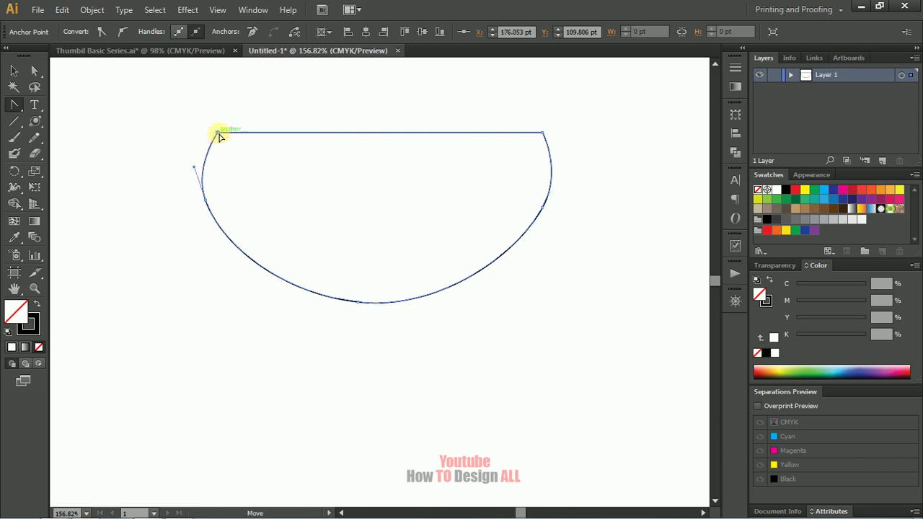
{"action": "left_click_drag", "start_coordinate": [219, 136], "coordinate": [232, 105]}
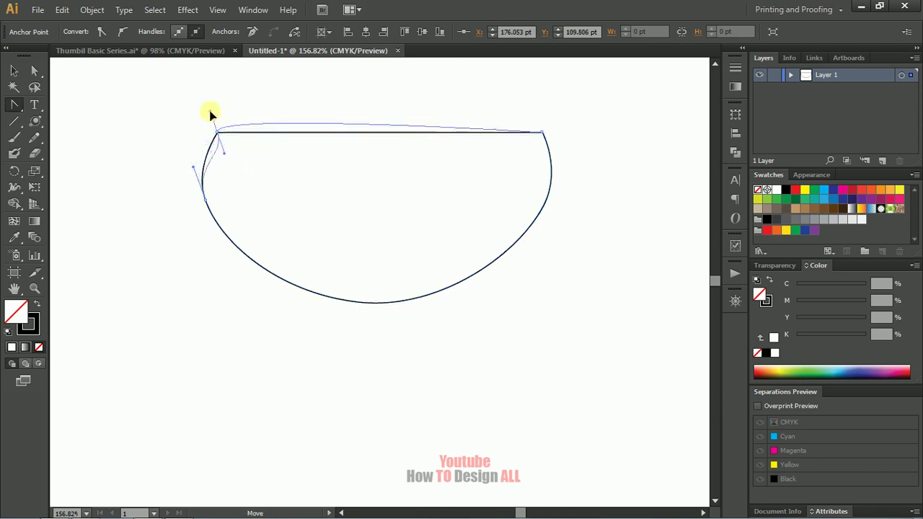
{"action": "left_click_drag", "start_coordinate": [233, 105], "coordinate": [243, 107]}
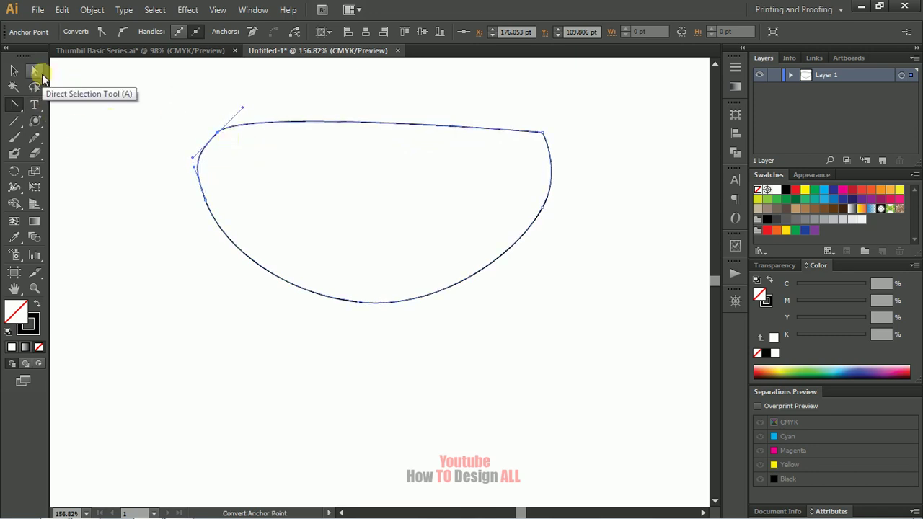
{"action": "mouse_move", "coordinate": [221, 137]}
{"action": "left_mouse_down"}
{"action": "mouse_move", "coordinate": [245, 104]}
{"action": "mouse_move", "coordinate": [300, 91]}
{"action": "left_mouse_up"}
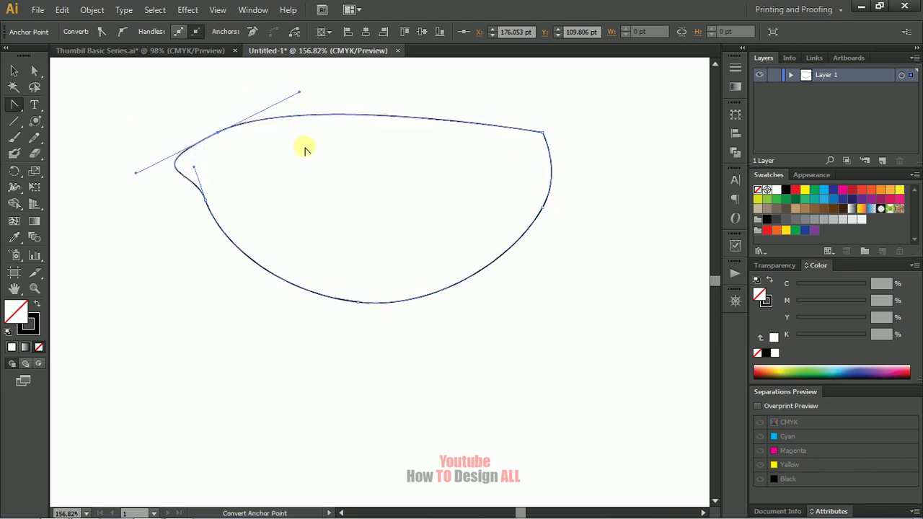
Convert the top-left, left, bottom, right and top-right anchors into sharp corners.
{"action": "left_click", "coordinate": [217, 136]}
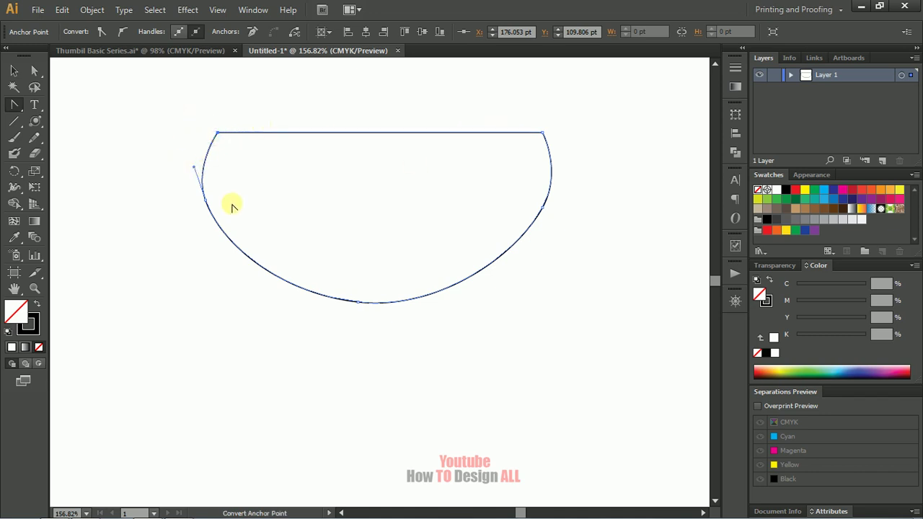
{"action": "left_click", "coordinate": [206, 201]}
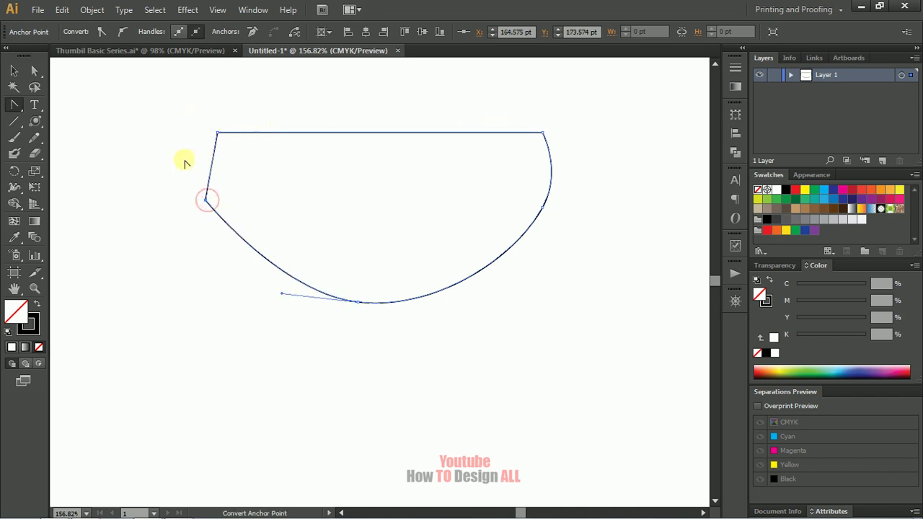
{"action": "left_click", "coordinate": [359, 302]}
{"action": "left_click", "coordinate": [541, 209]}
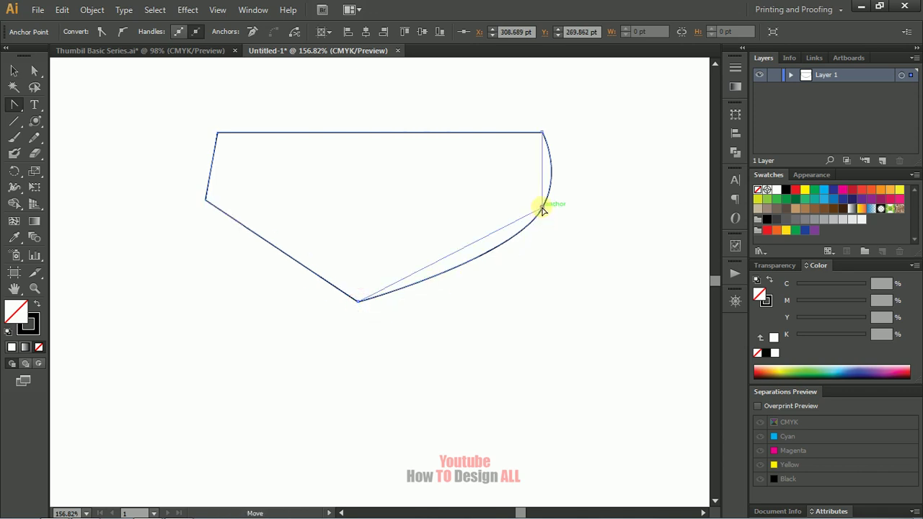
{"action": "left_click", "coordinate": [543, 132]}
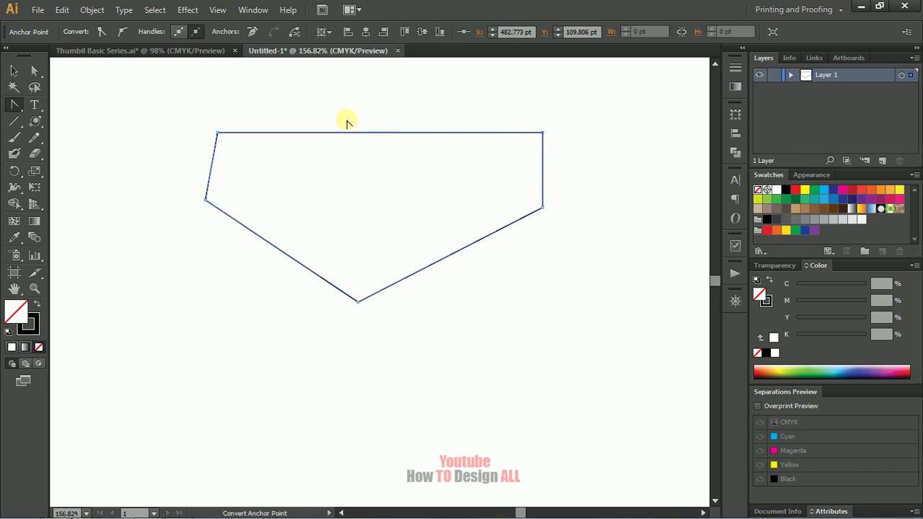
{"action": "mouse_move", "coordinate": [452, 287]}
{"action": "left_mouse_down"}
{"action": "mouse_move", "coordinate": [439, 220]}
{"action": "mouse_move", "coordinate": [416, 214]}
{"action": "left_mouse_up"}
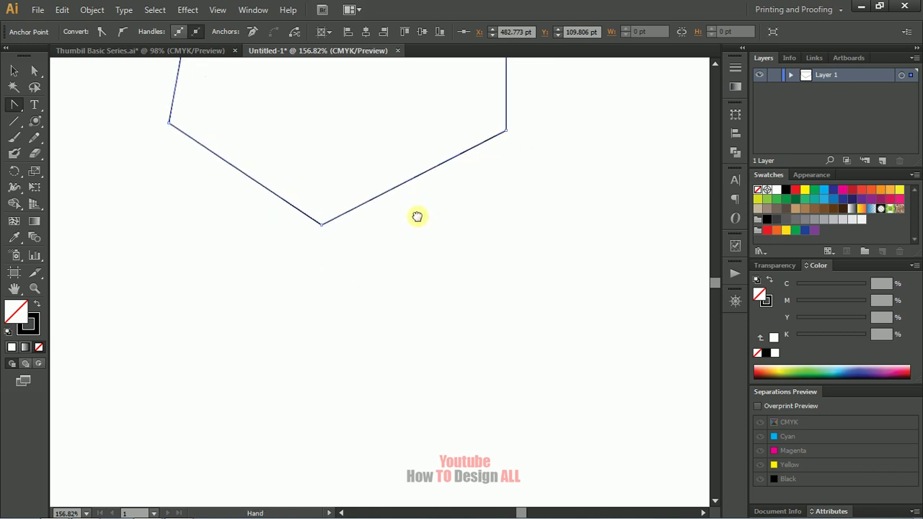
Test converting the top-left corner to a smooth curve and back to sharp.
{"action": "mouse_move", "coordinate": [386, 179]}
{"action": "left_mouse_down"}
{"action": "mouse_move", "coordinate": [354, 200]}
{"action": "mouse_move", "coordinate": [347, 188]}
{"action": "left_mouse_up"}
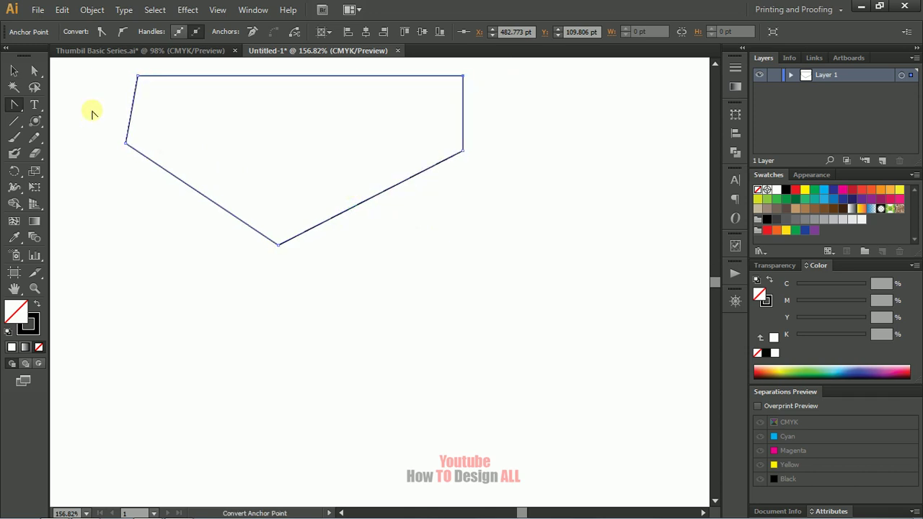
{"action": "left_click_drag", "start_coordinate": [228, 123], "coordinate": [257, 165]}
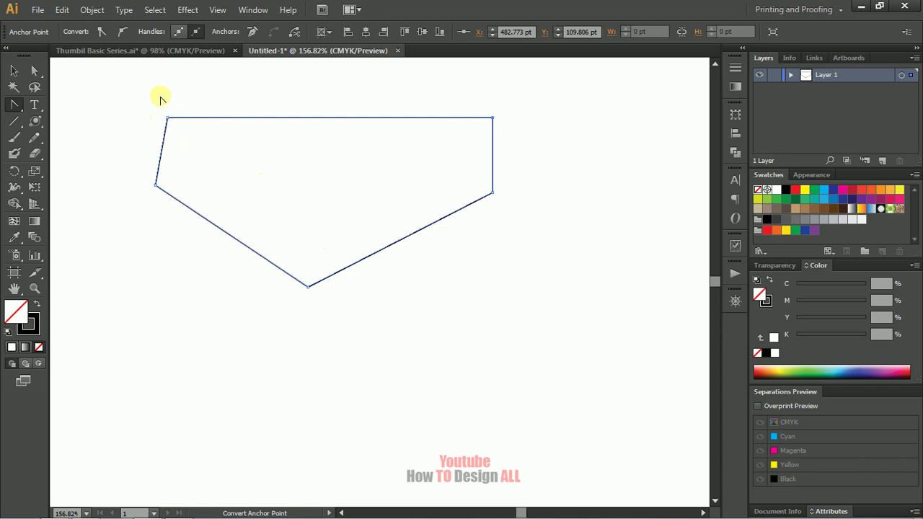
{"action": "left_click", "coordinate": [168, 120]}
{"action": "left_click", "coordinate": [565, 284]}
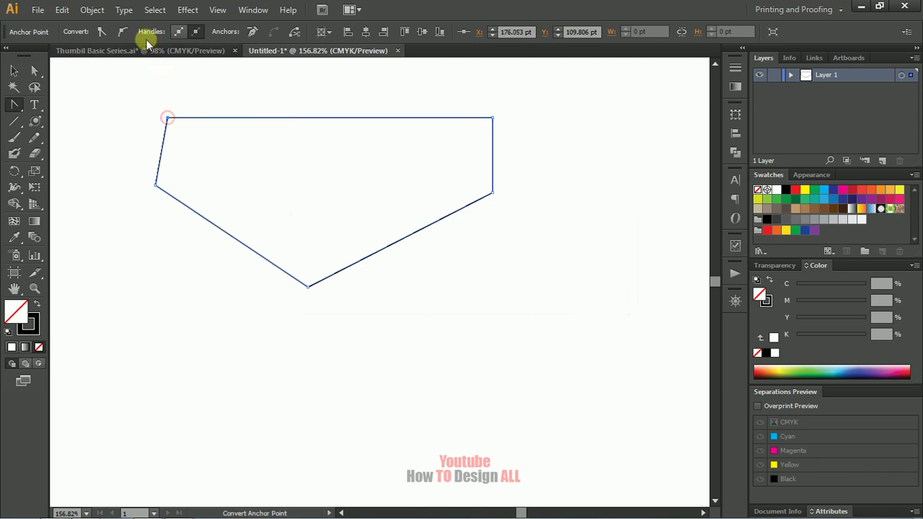
{"action": "left_click_drag", "start_coordinate": [168, 118], "coordinate": [229, 65]}
{"action": "left_click_drag", "start_coordinate": [287, 124], "coordinate": [311, 157]}
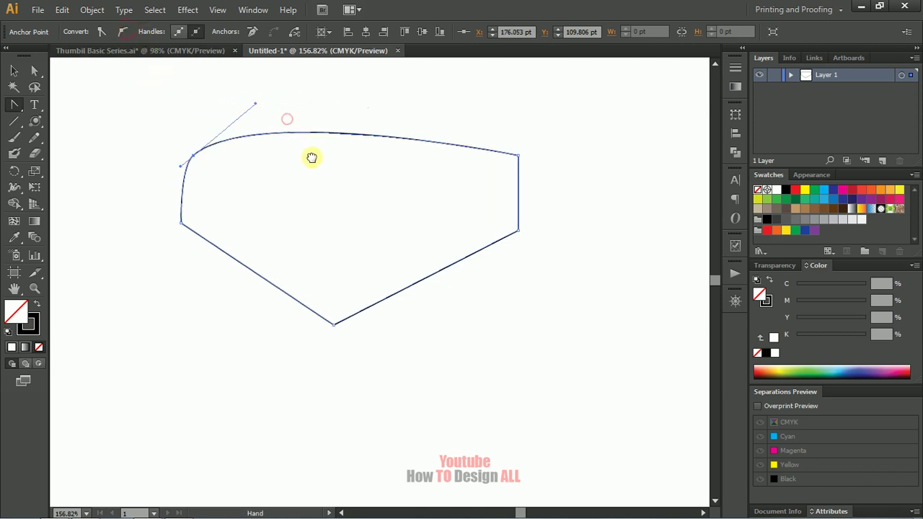
{"action": "left_click", "coordinate": [193, 158]}
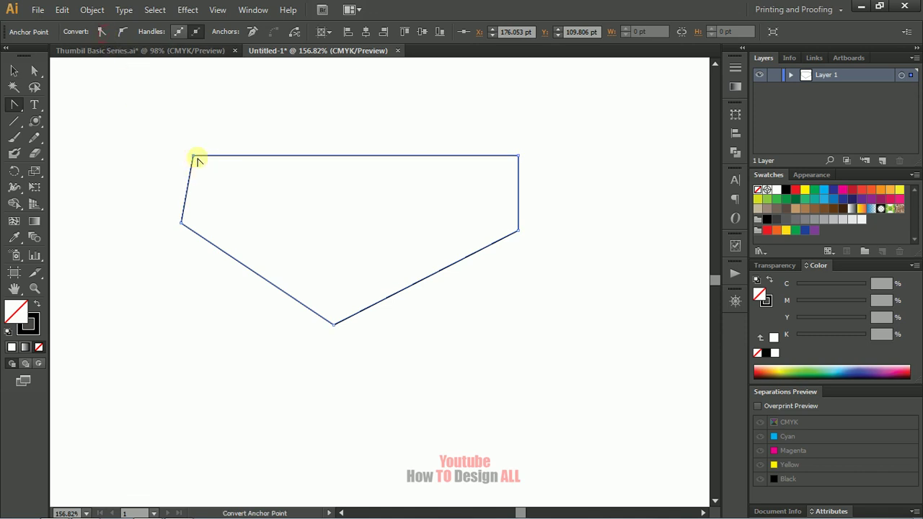
Reset the view to 100% and choose the Pen Tool.
{"action": "left_click_drag", "start_coordinate": [338, 274], "coordinate": [340, 218]}
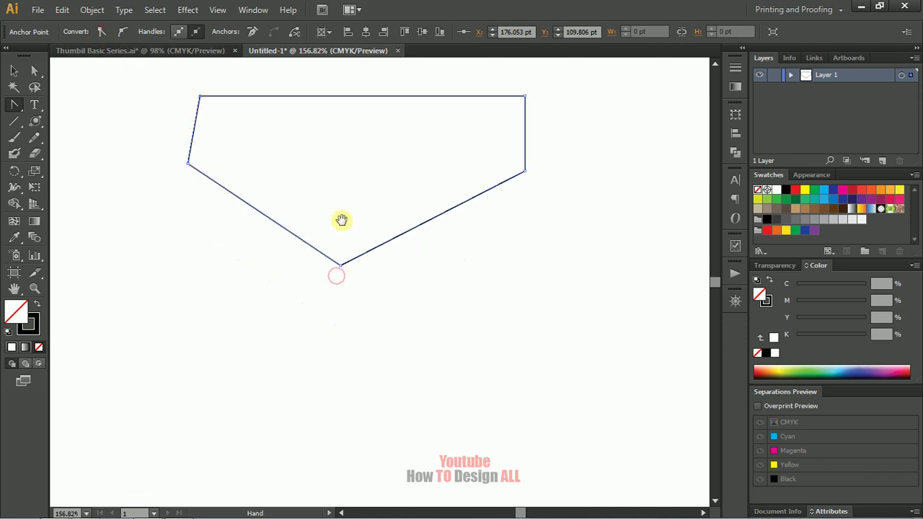
{"action": "key", "text": "ctrl+1"}
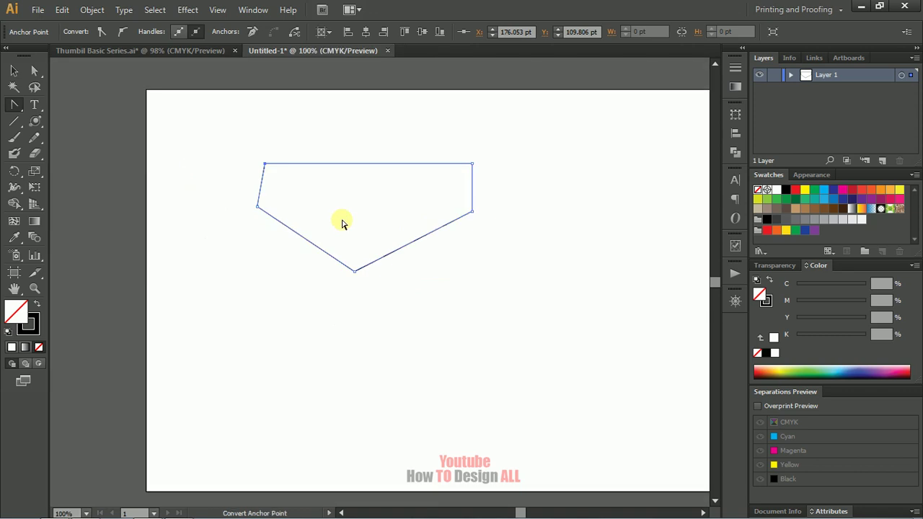
{"action": "left_click_drag", "start_coordinate": [341, 219], "coordinate": [289, 179]}
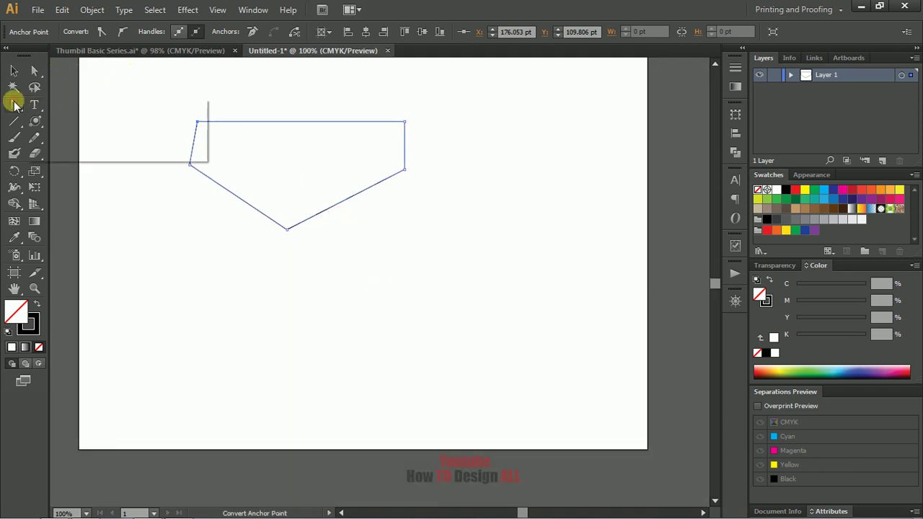
{"action": "left_click_drag", "start_coordinate": [14, 104], "coordinate": [56, 108]}
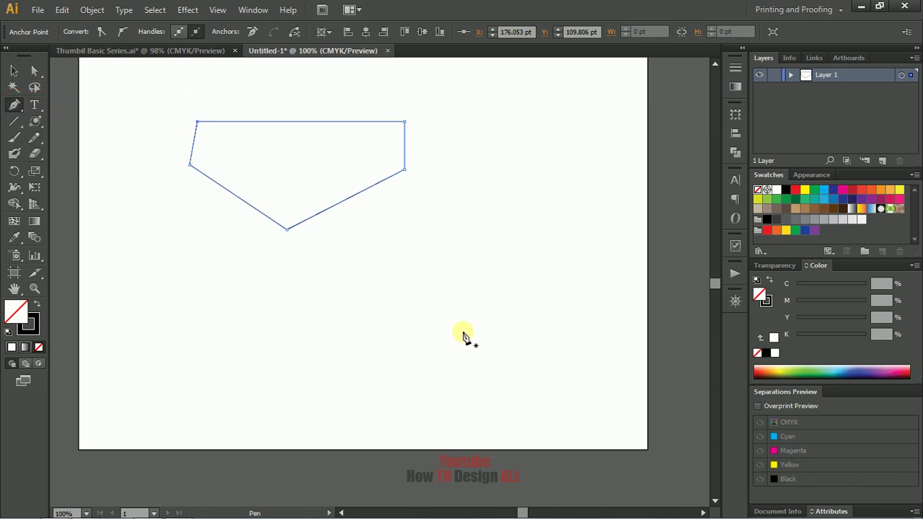
Pen an open path: a vertical line curving at the bottom into a slanted straight arm.
{"action": "left_click", "coordinate": [544, 231], "text": "ctrl"}
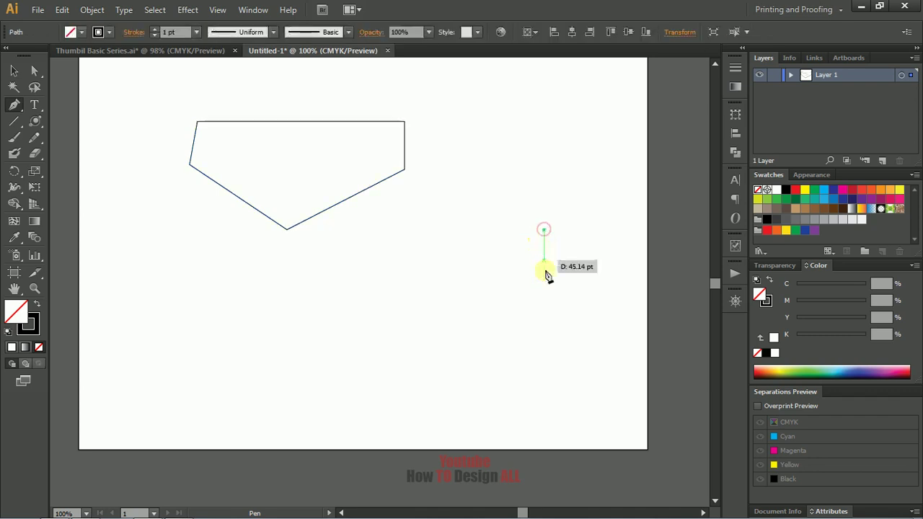
{"action": "left_click", "coordinate": [544, 334]}
{"action": "left_click_drag", "start_coordinate": [411, 390], "coordinate": [311, 318]}
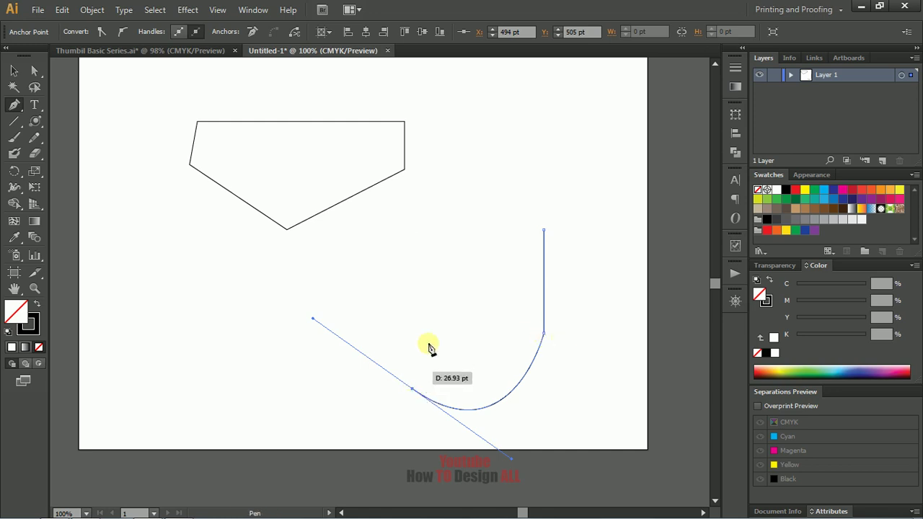
{"action": "left_click_drag", "start_coordinate": [446, 249], "coordinate": [466, 250]}
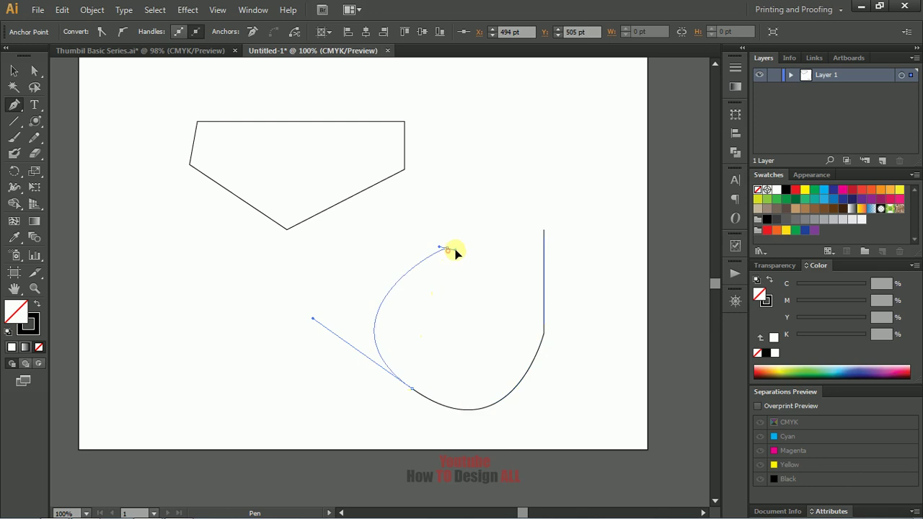
{"action": "left_click", "coordinate": [410, 386]}
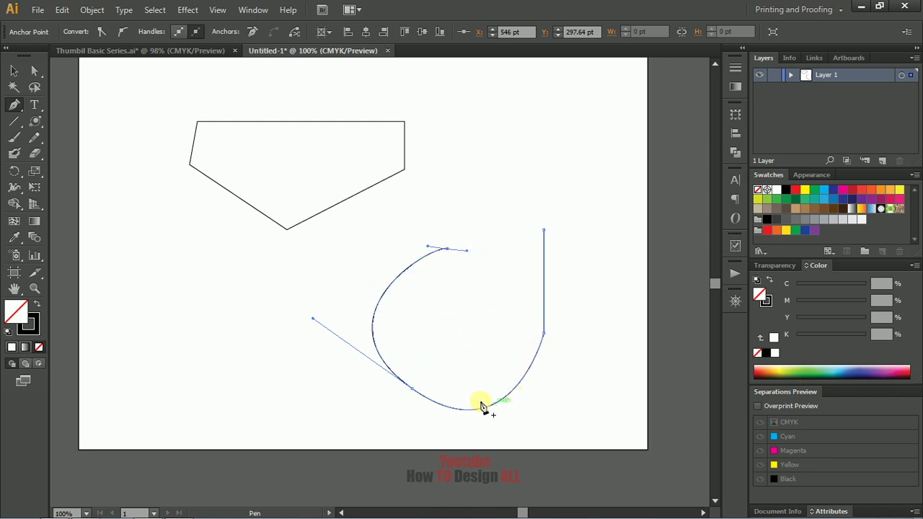
{"action": "key", "text": "ctrl+z"}
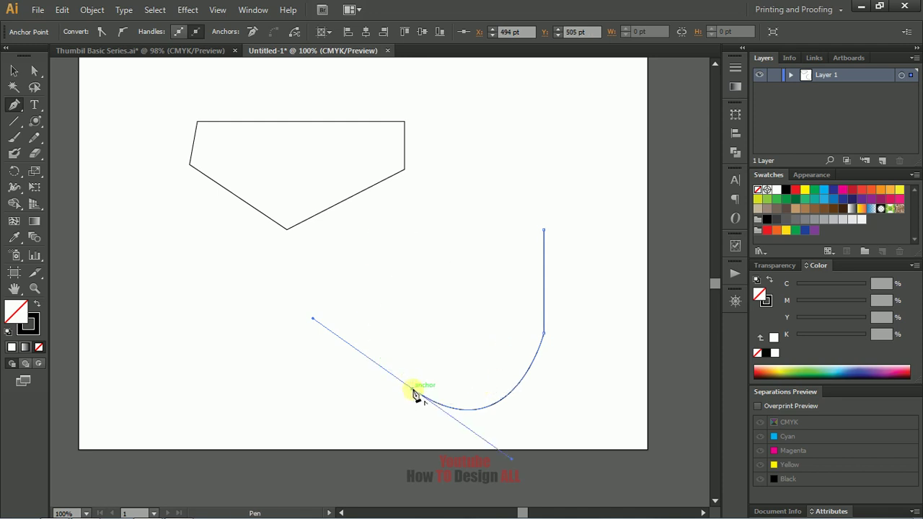
{"action": "left_click", "coordinate": [480, 261]}
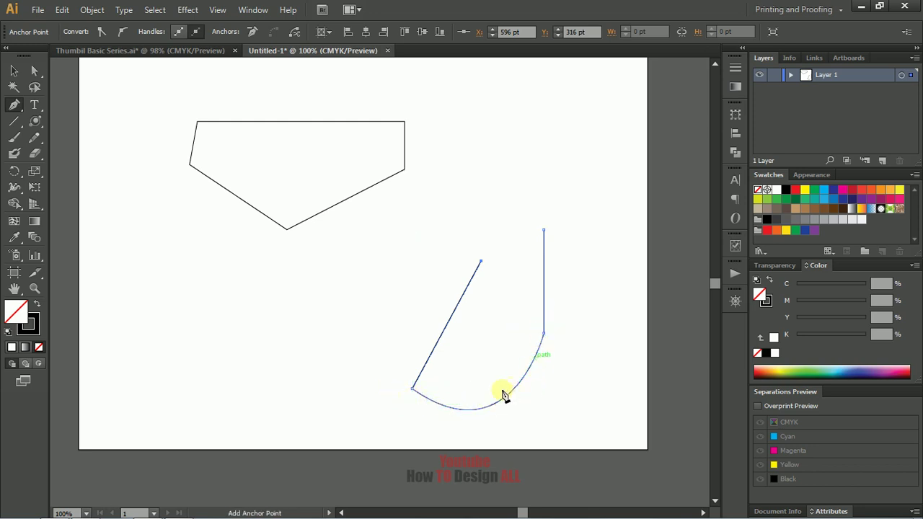
Deselect the finished path and start a new Pen shape to its left.
{"action": "left_click", "coordinate": [14, 70]}
{"action": "left_click", "coordinate": [123, 177]}
{"action": "left_click", "coordinate": [11, 106]}
{"action": "left_click", "coordinate": [247, 268]}
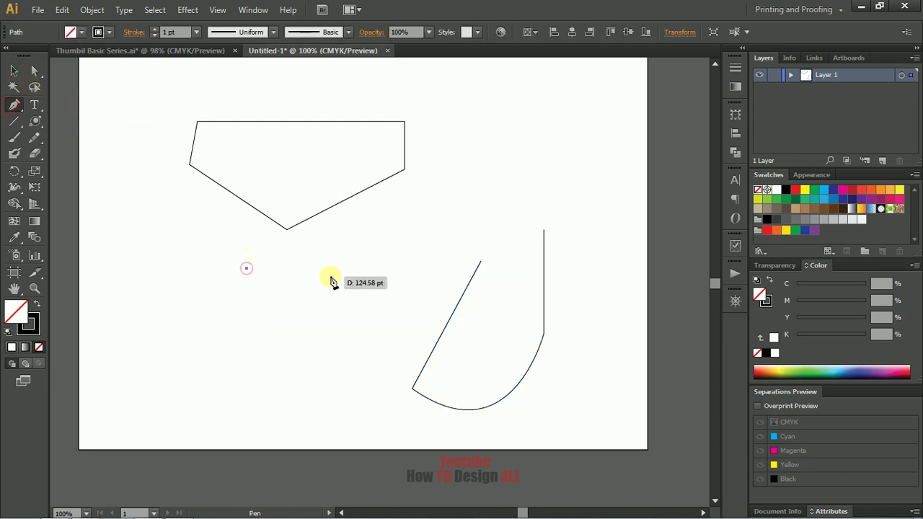
Complete a closed four-corner straight-edged shape left of the curved path.
{"action": "left_click", "coordinate": [385, 268]}
{"action": "left_click", "coordinate": [281, 372]}
{"action": "left_click", "coordinate": [202, 295]}
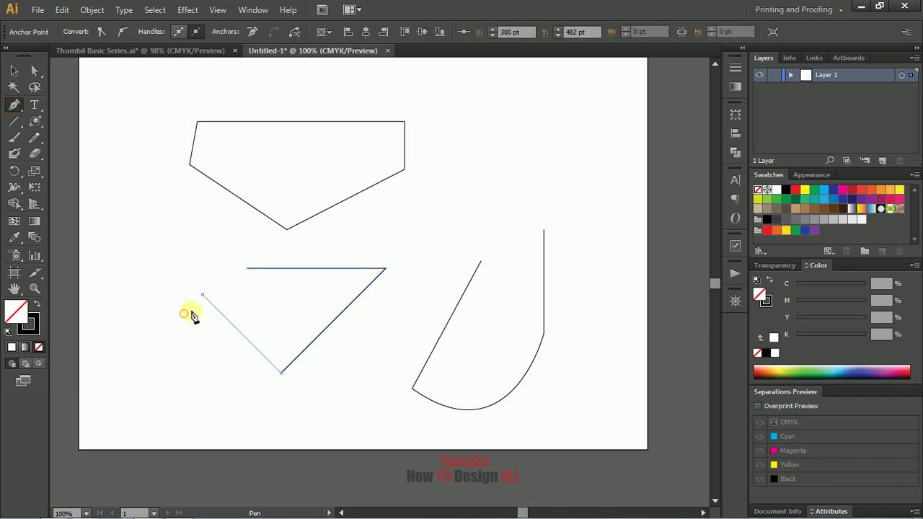
{"action": "left_click", "coordinate": [245, 268]}
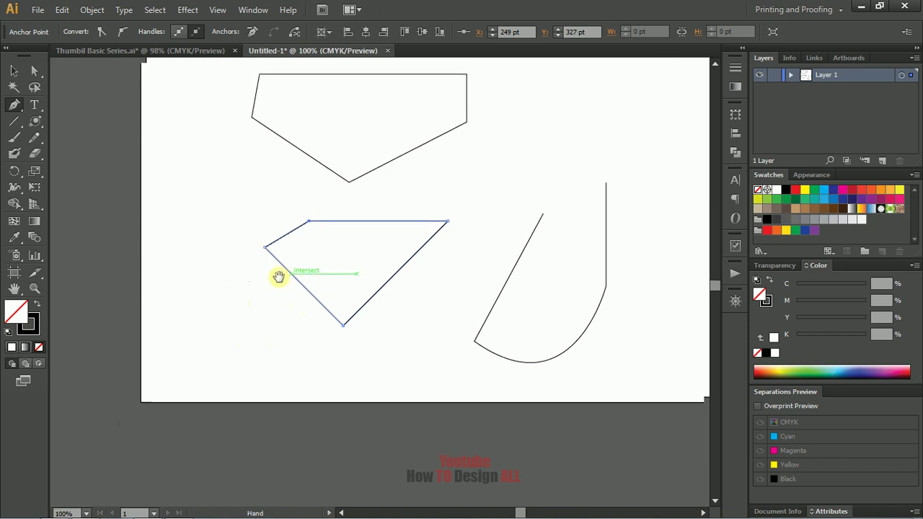
Marquee-select all three paths and delete them to clear the artboard.
{"action": "left_click", "coordinate": [13, 70]}
{"action": "left_click_drag", "start_coordinate": [173, 201], "coordinate": [584, 403]}
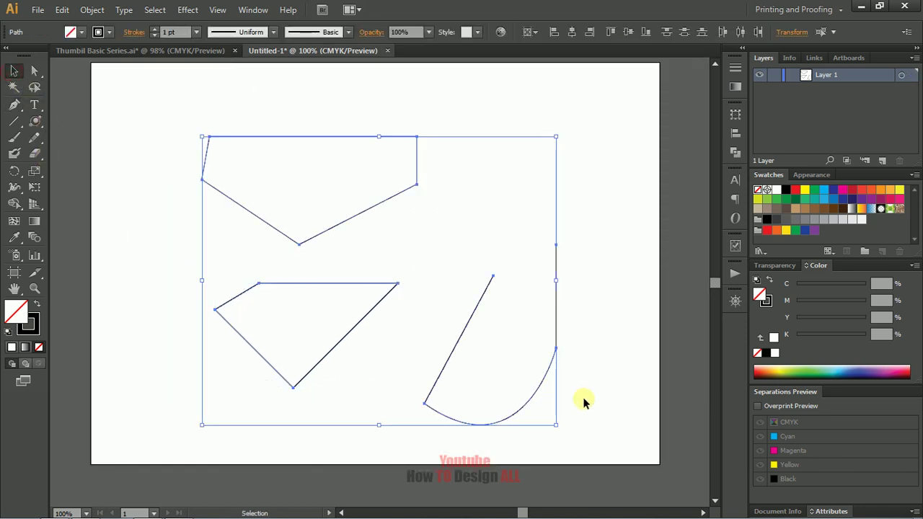
{"action": "key", "text": "Delete"}
{"action": "left_click", "coordinate": [11, 105]}
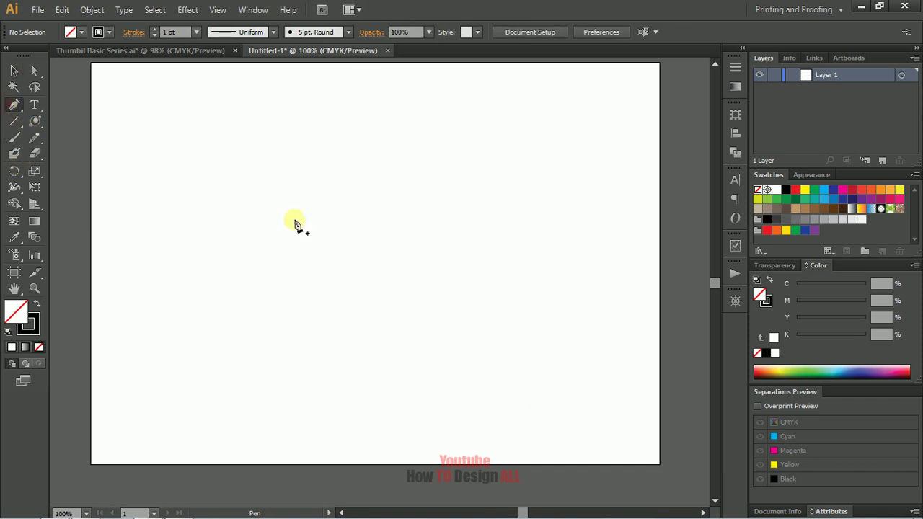
Pen a closed curvy path and scale it down into a small blob.
{"action": "left_click", "coordinate": [402, 194]}
{"action": "left_click_drag", "start_coordinate": [497, 288], "coordinate": [495, 303]}
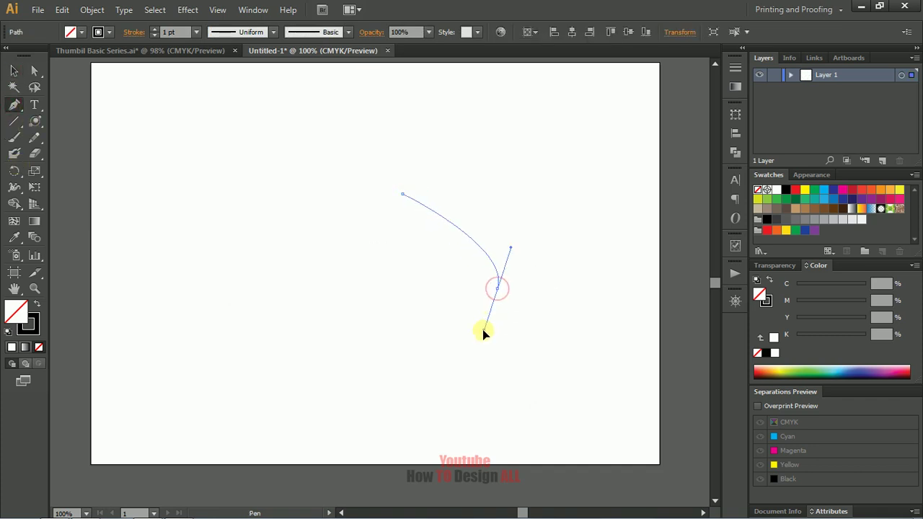
{"action": "mouse_move", "coordinate": [316, 322]}
{"action": "left_mouse_down"}
{"action": "mouse_move", "coordinate": [307, 298]}
{"action": "mouse_move", "coordinate": [243, 279]}
{"action": "left_mouse_up"}
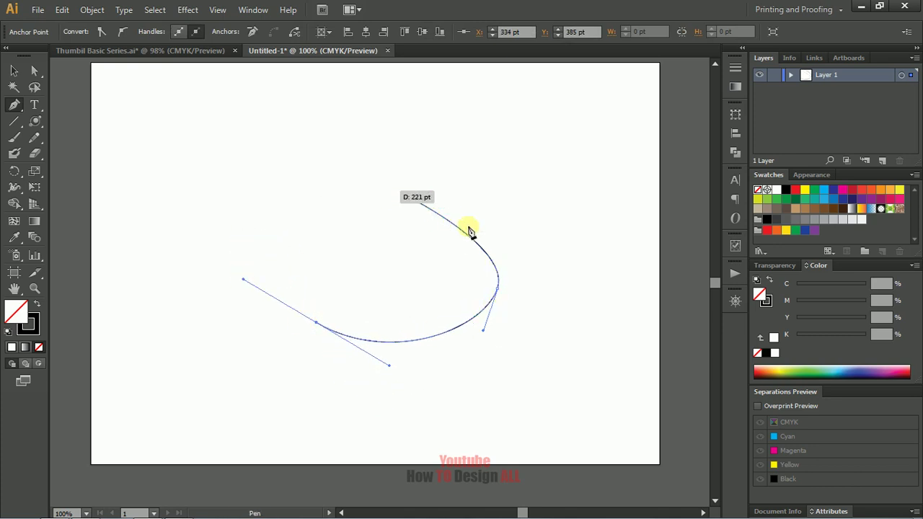
{"action": "left_click_drag", "start_coordinate": [320, 181], "coordinate": [341, 184]}
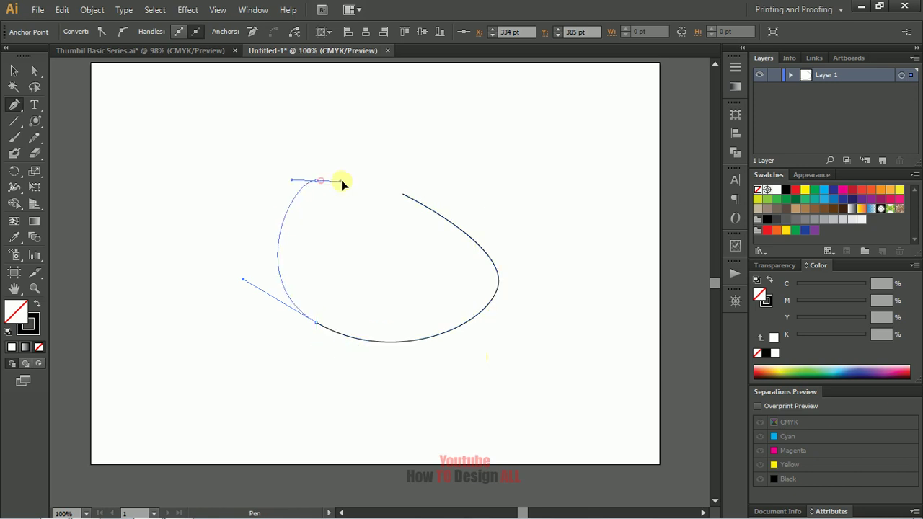
{"action": "left_click", "coordinate": [402, 194]}
{"action": "left_click", "coordinate": [14, 70]}
{"action": "left_click_drag", "start_coordinate": [499, 343], "coordinate": [361, 243]}
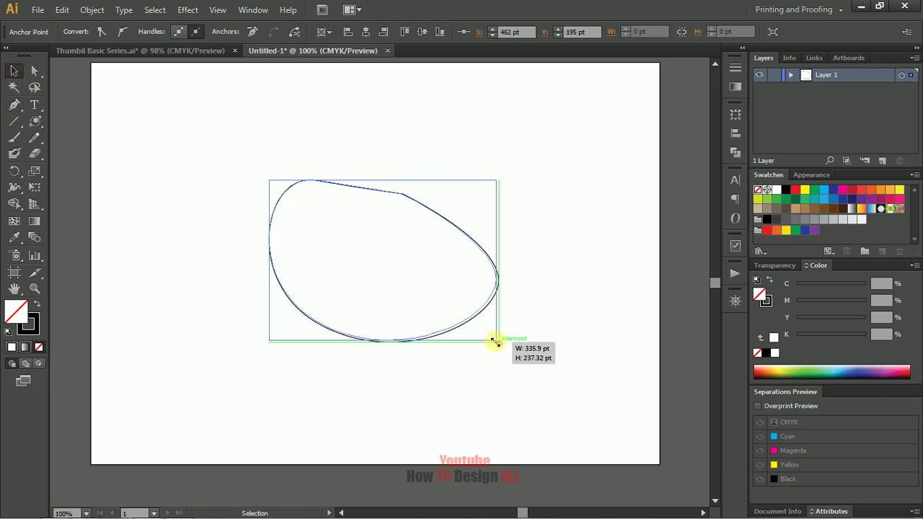
Pen an open path on the right that curves down, then runs straight.
{"action": "left_click", "coordinate": [14, 103]}
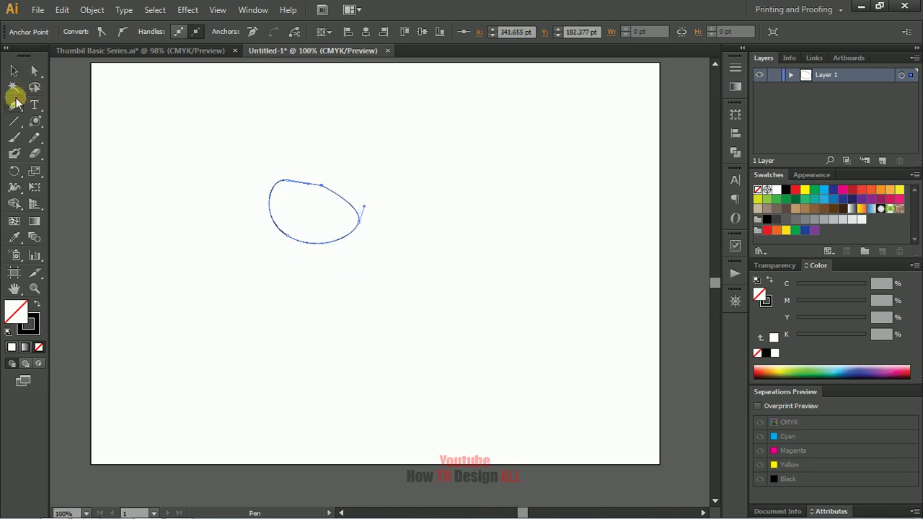
{"action": "left_click", "coordinate": [549, 237]}
{"action": "left_click_drag", "start_coordinate": [580, 317], "coordinate": [569, 330]}
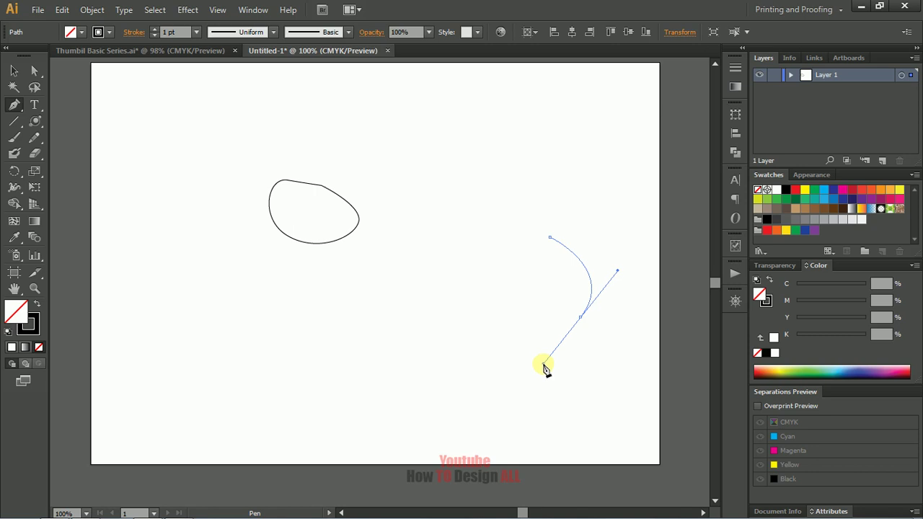
{"action": "left_click_drag", "start_coordinate": [543, 367], "coordinate": [542, 363]}
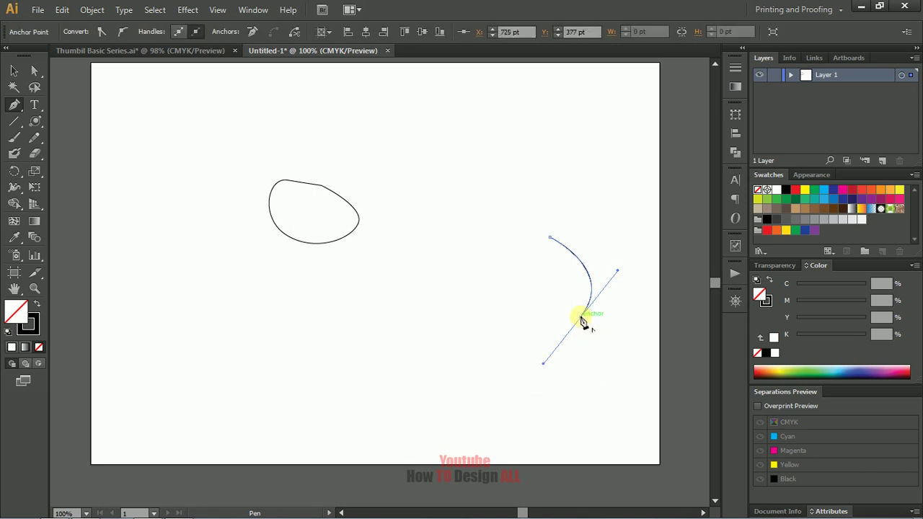
{"action": "left_click", "coordinate": [580, 317]}
{"action": "left_click", "coordinate": [506, 277]}
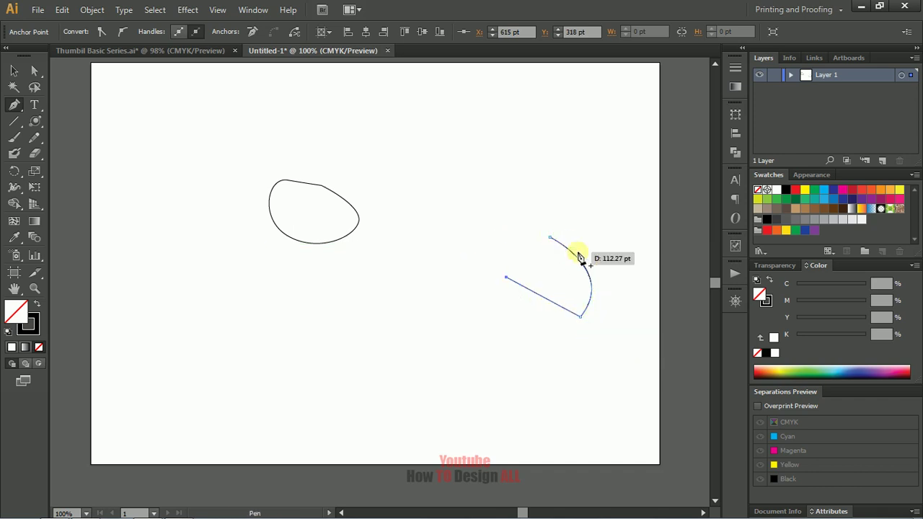
{"action": "left_click_drag", "start_coordinate": [573, 258], "coordinate": [587, 263]}
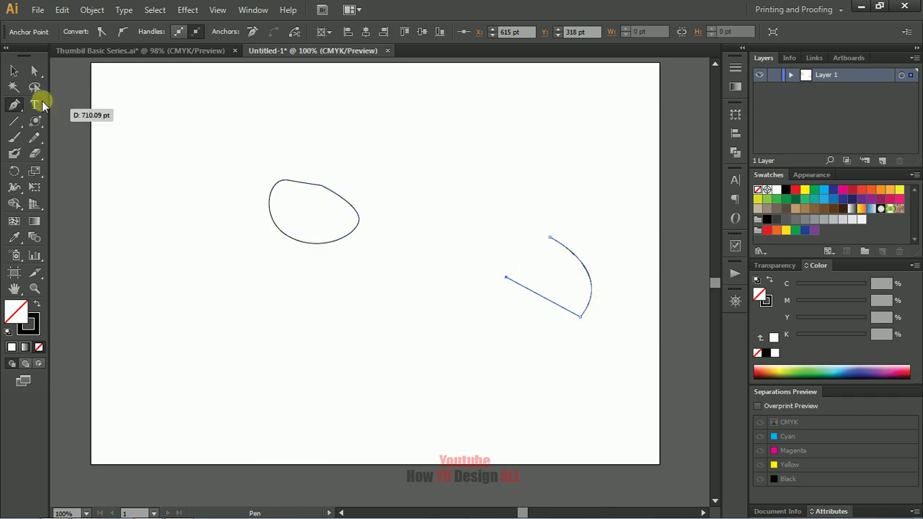
{"action": "left_click", "coordinate": [15, 106]}
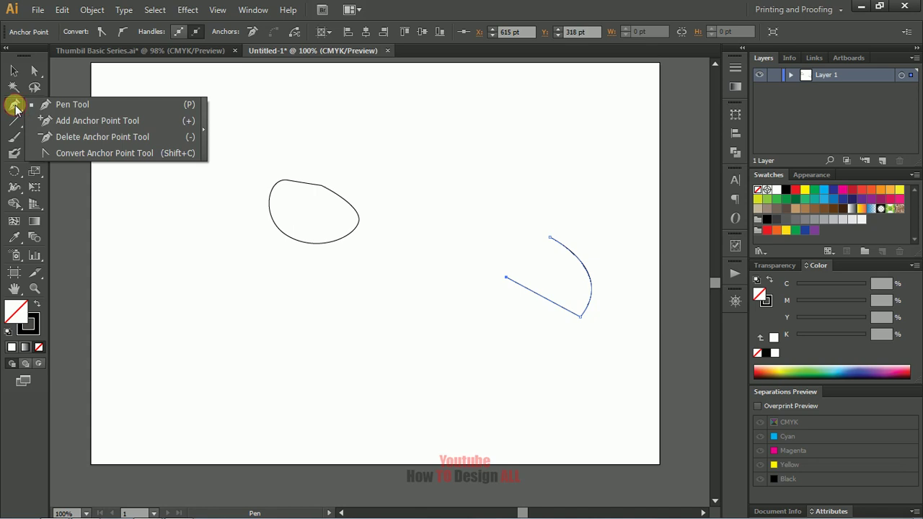
Draw a horizontal, a vertical and a diagonal straight line with the Line Segment tool.
{"action": "left_click", "coordinate": [72, 104]}
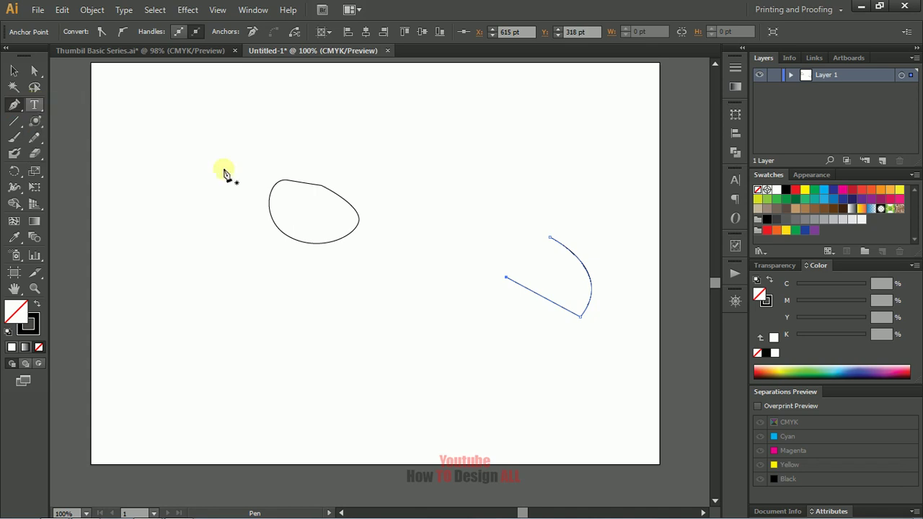
{"action": "left_click", "coordinate": [13, 123]}
{"action": "left_click_drag", "start_coordinate": [168, 305], "coordinate": [401, 305]}
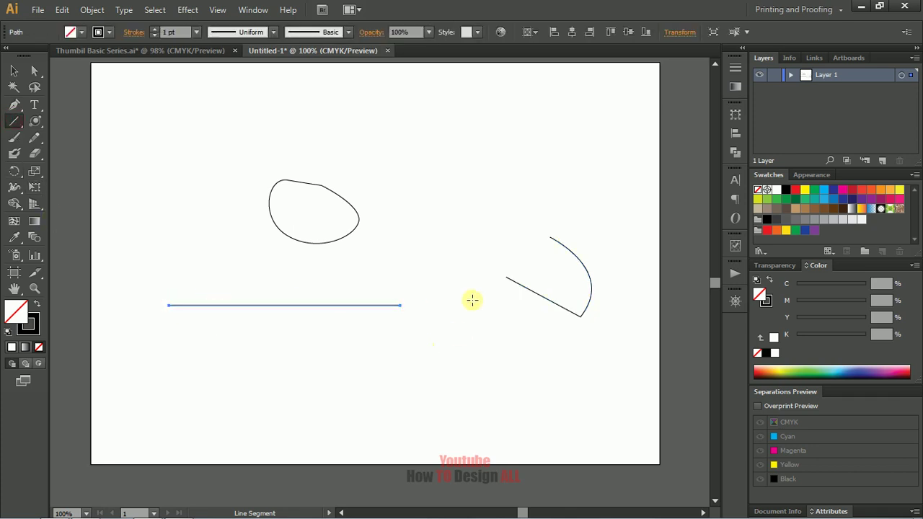
{"action": "left_click_drag", "start_coordinate": [429, 196], "coordinate": [429, 311]}
{"action": "left_click_drag", "start_coordinate": [160, 159], "coordinate": [333, 335]}
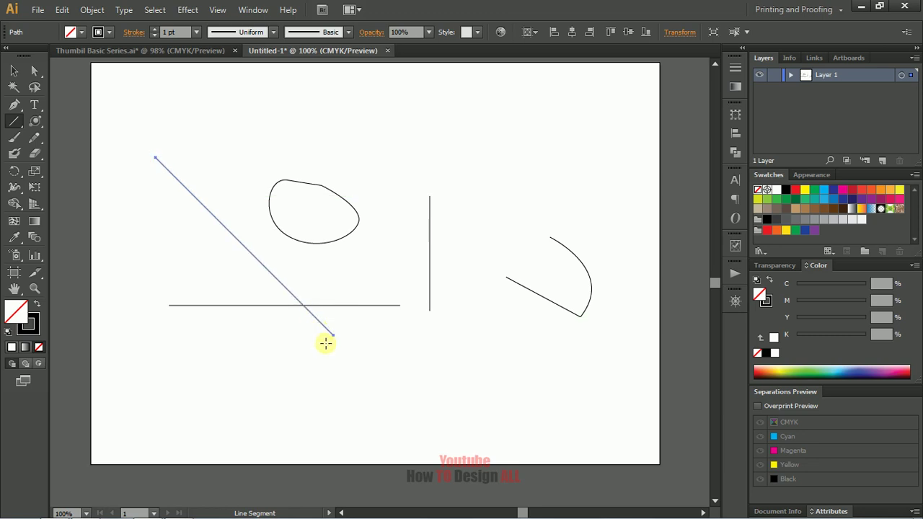
Select every path on the artboard and delete it, leaving it empty.
{"action": "left_click", "coordinate": [14, 70]}
{"action": "key", "text": "ctrl+a"}
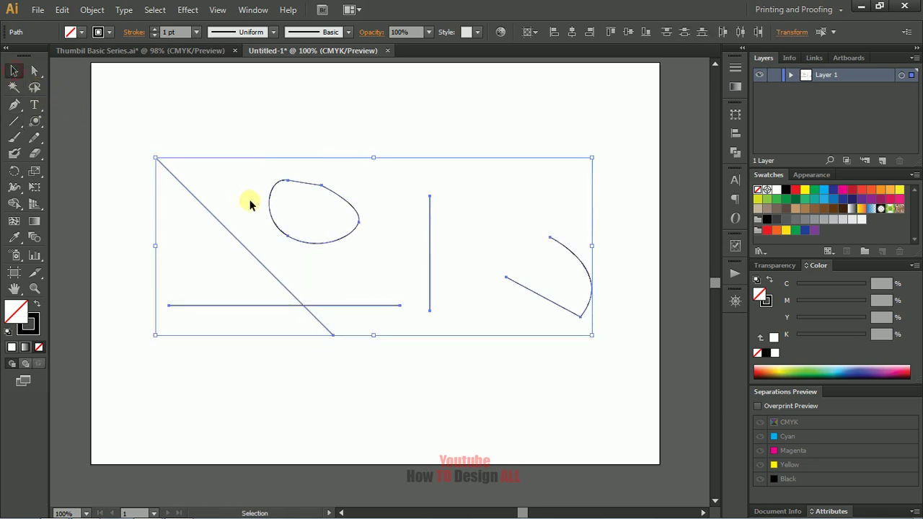
{"action": "key", "text": "Delete"}
{"action": "left_click_drag", "start_coordinate": [34, 120], "coordinate": [62, 121]}
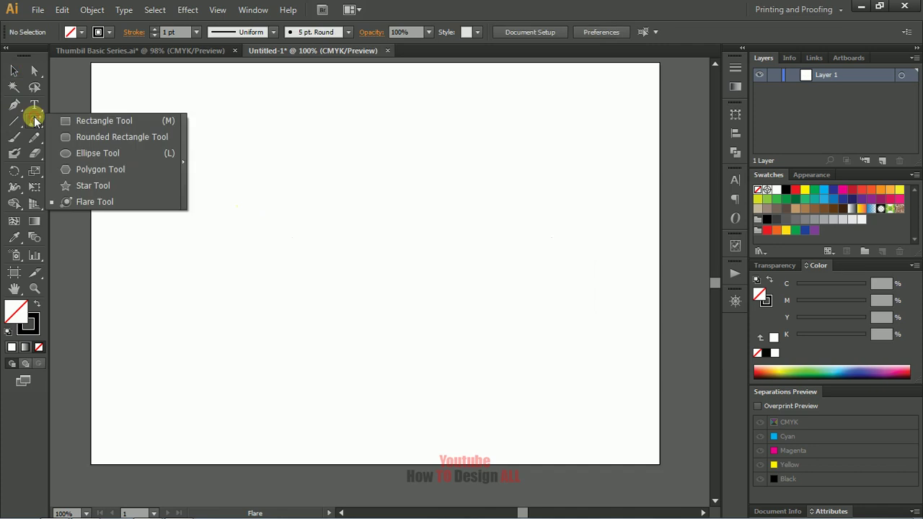
Draw a square, reset to white fill and black stroke, then add a larger rounded rectangle.
{"action": "left_click_drag", "start_coordinate": [356, 193], "coordinate": [451, 289]}
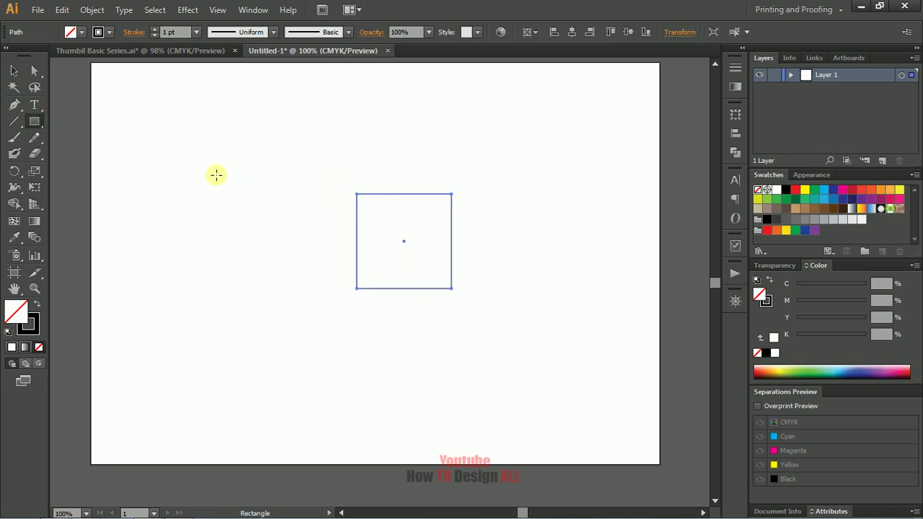
{"action": "key", "text": "d"}
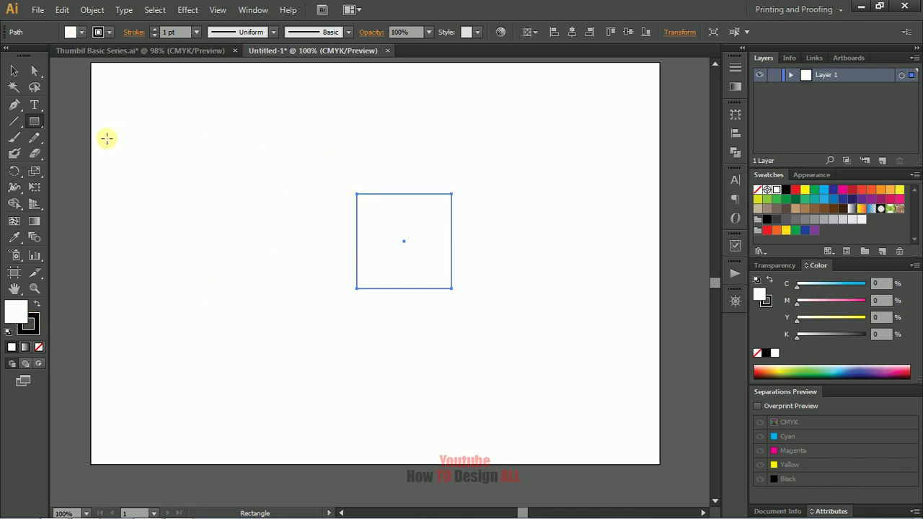
{"action": "left_click_drag", "start_coordinate": [40, 124], "coordinate": [81, 137]}
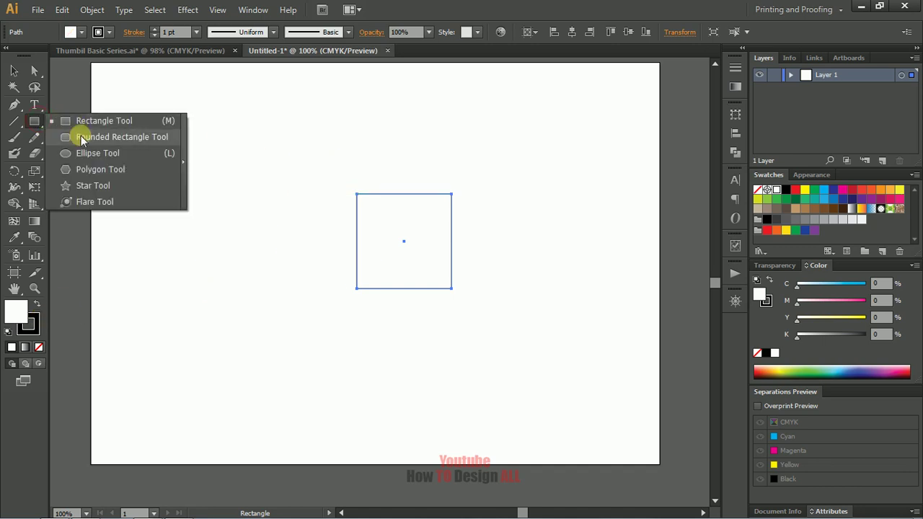
{"action": "left_click_drag", "start_coordinate": [153, 125], "coordinate": [304, 278]}
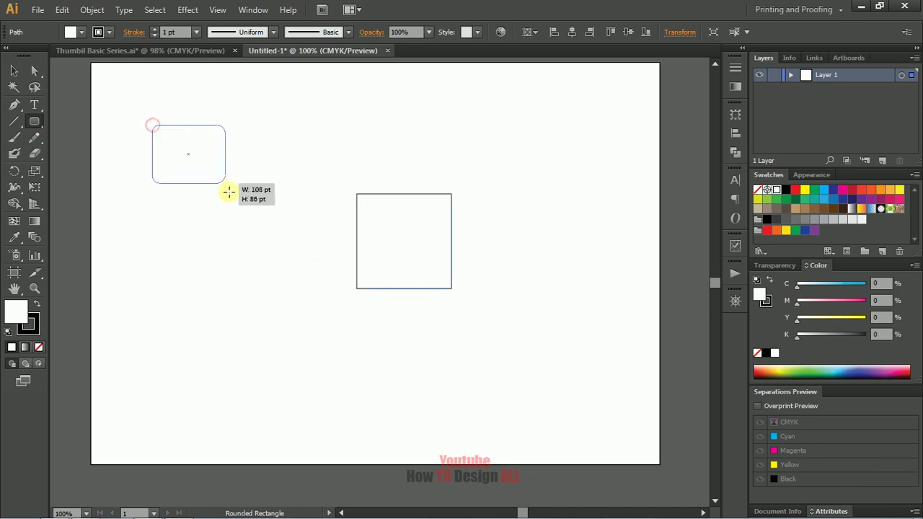
Zoom in closely on the rounded rectangle's corner.
{"action": "key", "text": "z"}
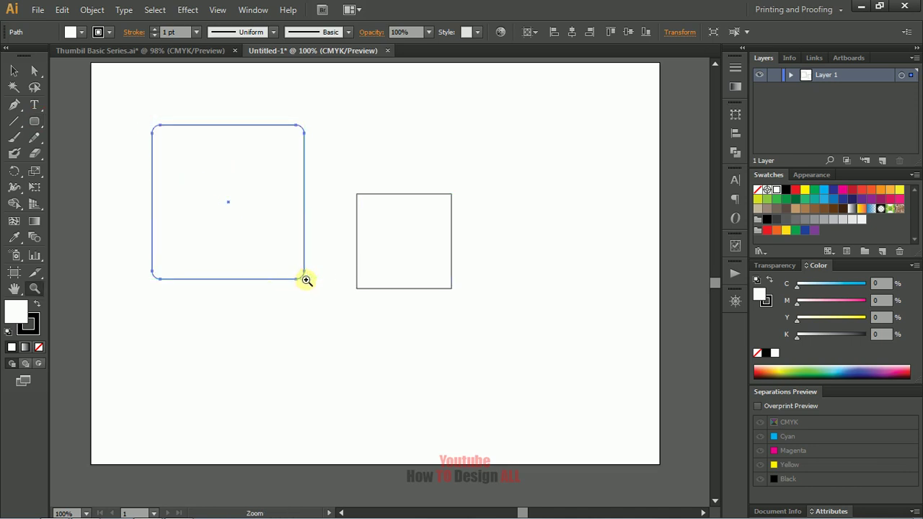
{"action": "left_click_drag", "start_coordinate": [338, 155], "coordinate": [392, 214]}
{"action": "left_click_drag", "start_coordinate": [295, 170], "coordinate": [452, 268]}
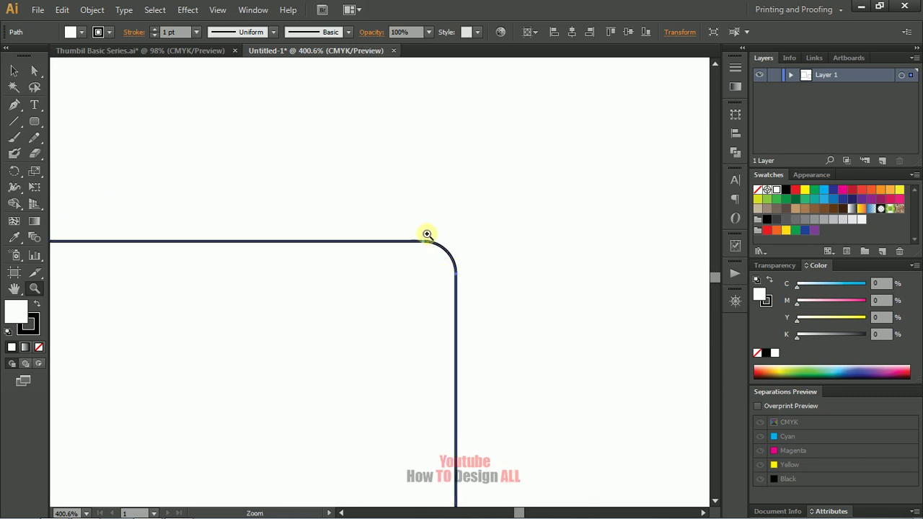
{"action": "left_click_drag", "start_coordinate": [39, 124], "coordinate": [109, 156]}
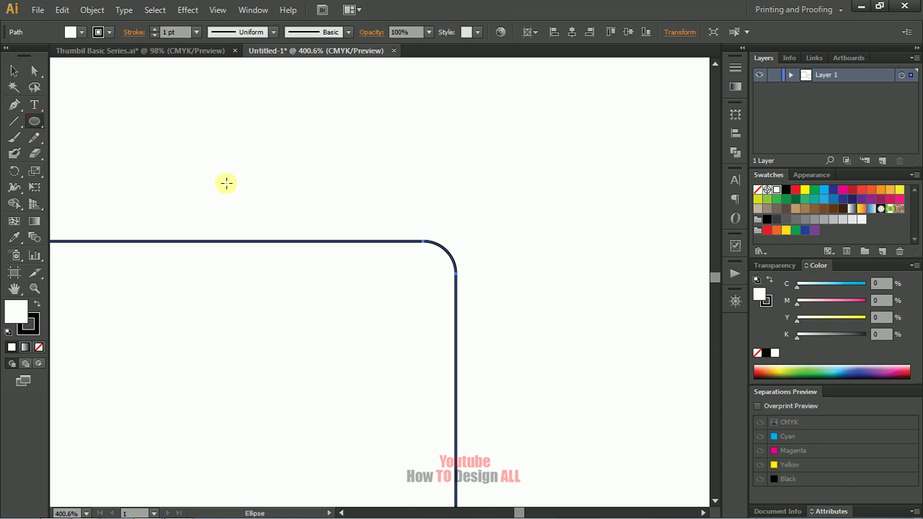
Return to 100% zoom and draw a circle overlapping the square.
{"action": "key", "text": "ctrl+1"}
{"action": "left_click_drag", "start_coordinate": [342, 219], "coordinate": [173, 136]}
{"action": "mouse_move", "coordinate": [343, 168]}
{"action": "left_mouse_down"}
{"action": "mouse_move", "coordinate": [477, 281]}
{"action": "mouse_move", "coordinate": [477, 301]}
{"action": "left_mouse_up"}
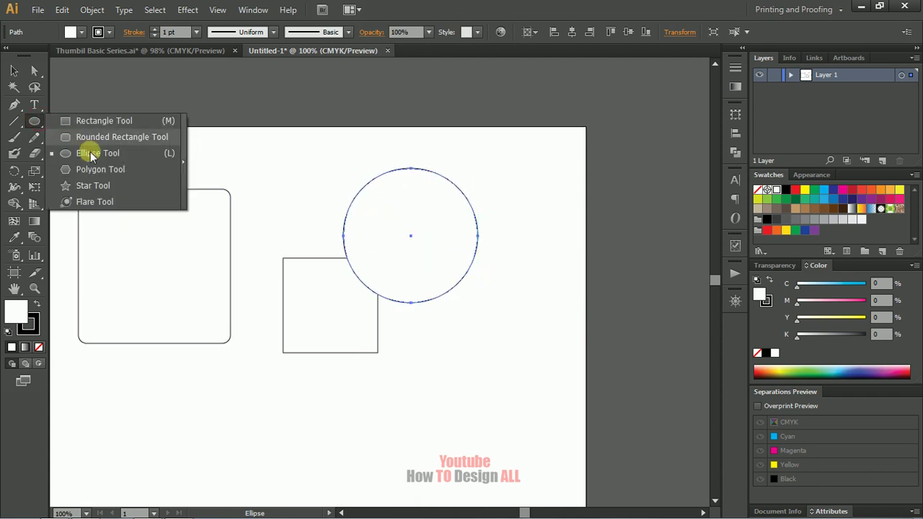
Draw a small hexagon below the rounded rectangle.
{"action": "left_click_drag", "start_coordinate": [40, 123], "coordinate": [101, 168]}
{"action": "left_click_drag", "start_coordinate": [357, 322], "coordinate": [355, 182]}
{"action": "mouse_move", "coordinate": [224, 252]}
{"action": "left_mouse_down"}
{"action": "mouse_move", "coordinate": [294, 293]}
{"action": "mouse_move", "coordinate": [294, 245]}
{"action": "left_mouse_up"}
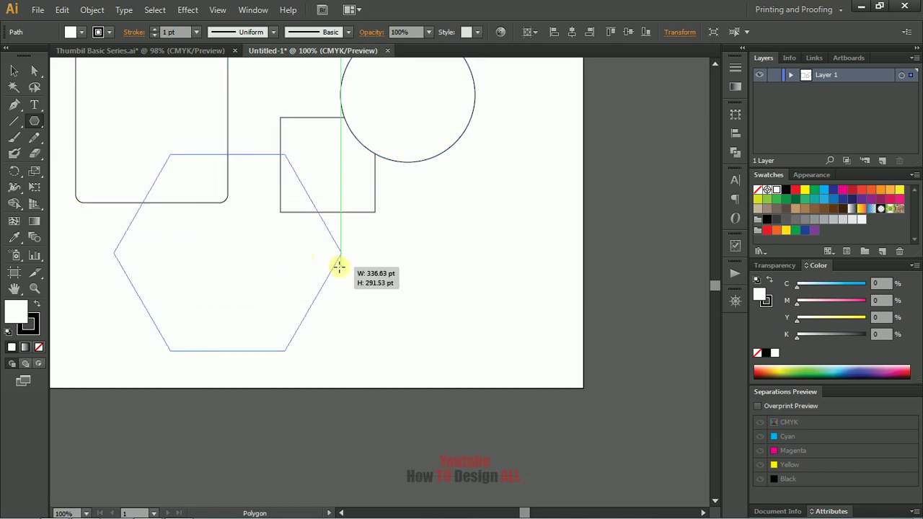
{"action": "left_click_drag", "start_coordinate": [294, 245], "coordinate": [299, 274]}
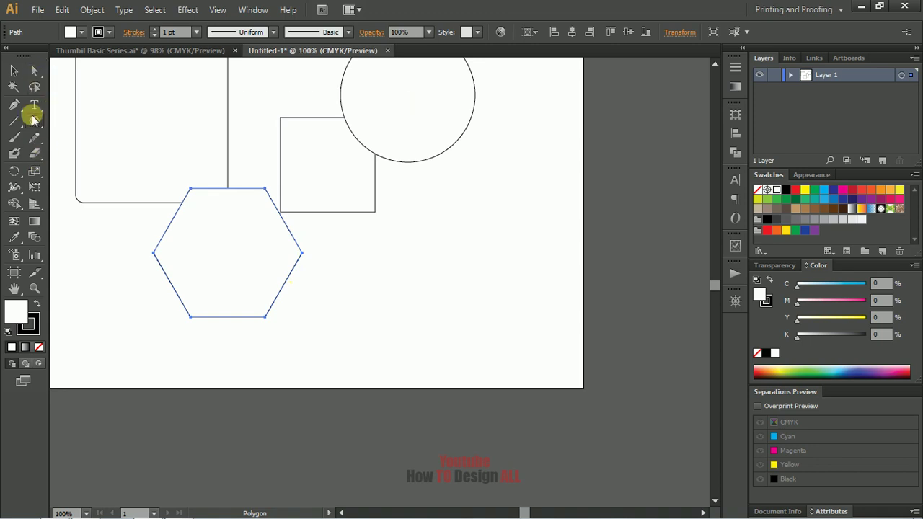
{"action": "left_click_drag", "start_coordinate": [32, 122], "coordinate": [116, 186]}
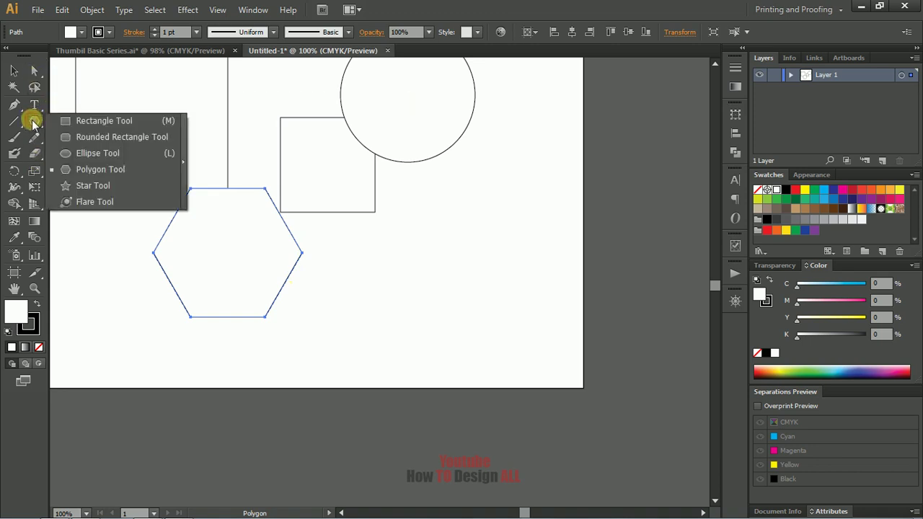
Draw a five-pointed star beside the hexagon and a lens flare out from its centre.
{"action": "left_click", "coordinate": [116, 186]}
{"action": "left_click_drag", "start_coordinate": [391, 242], "coordinate": [426, 291]}
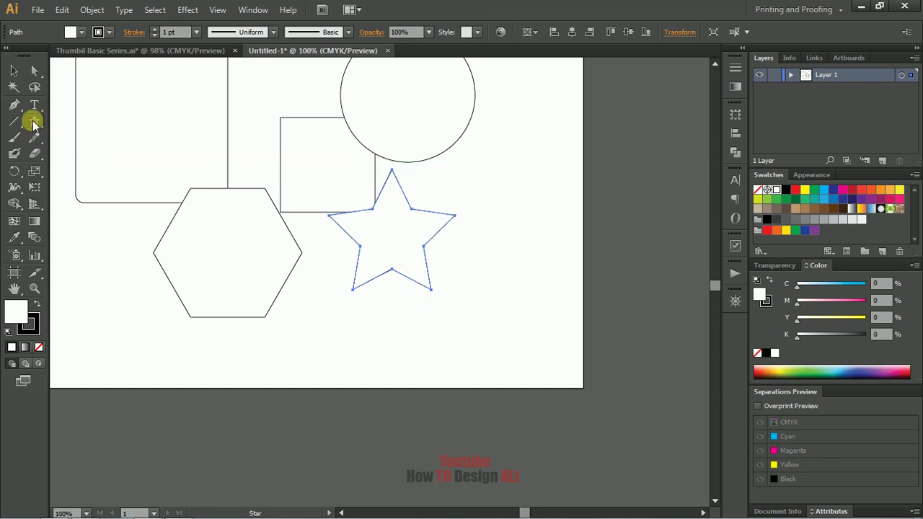
{"action": "left_click_drag", "start_coordinate": [33, 123], "coordinate": [99, 202]}
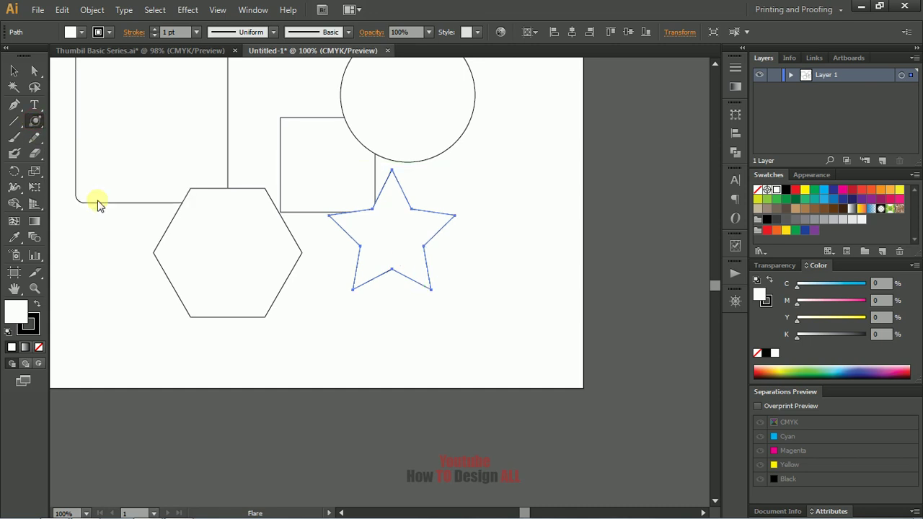
{"action": "left_click", "coordinate": [121, 257]}
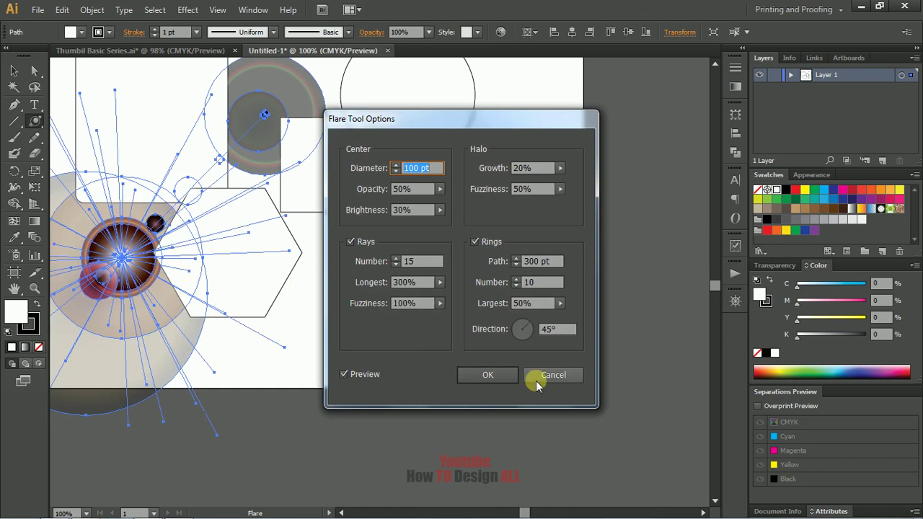
{"action": "left_click", "coordinate": [541, 374]}
{"action": "left_click_drag", "start_coordinate": [377, 284], "coordinate": [498, 358]}
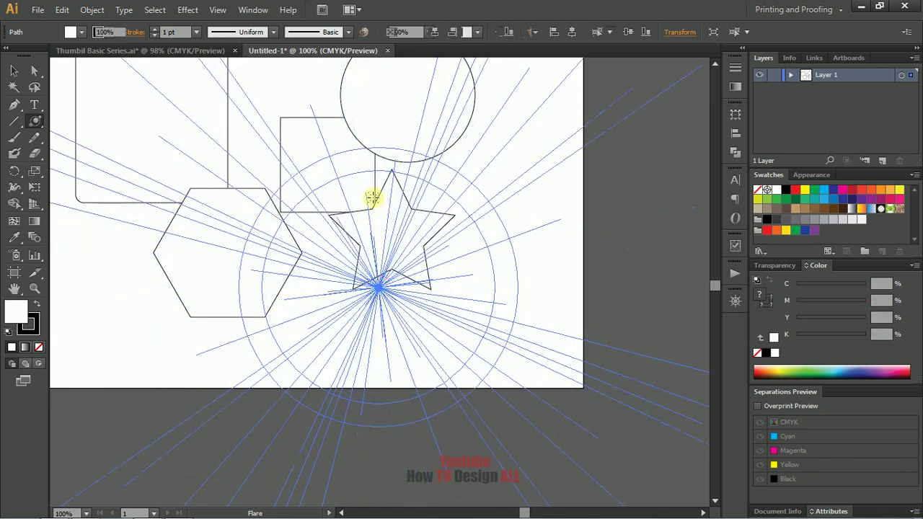
Select and delete all shapes, then zoom out to the whole artboard.
{"action": "key", "text": "ctrl+a"}
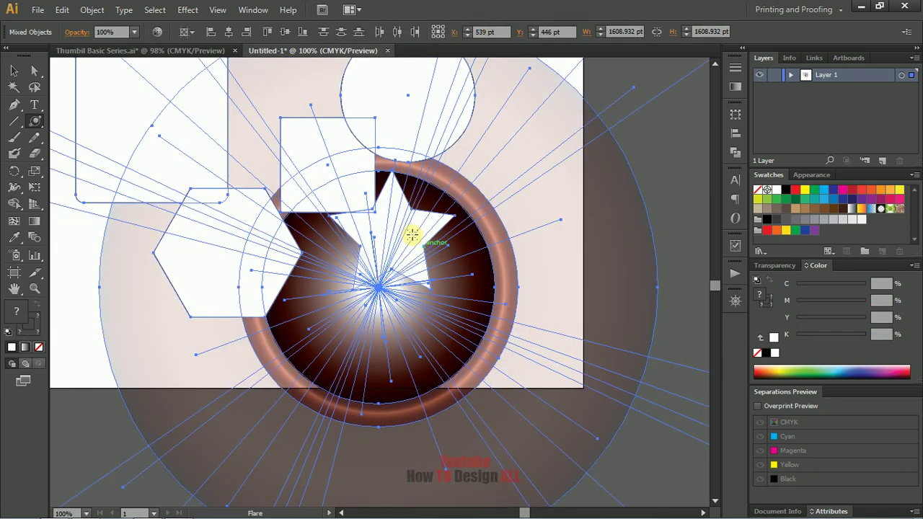
{"action": "key", "text": "Delete"}
{"action": "key", "text": "ctrl+minus"}
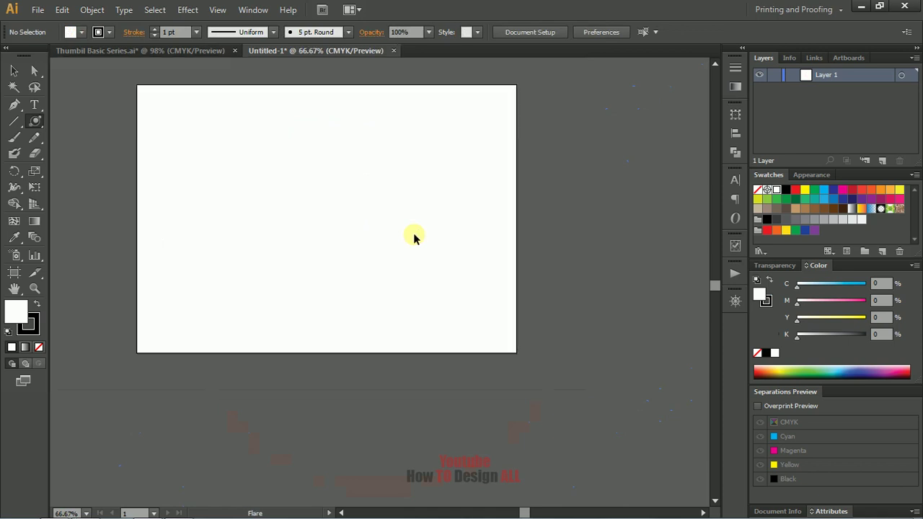
{"action": "left_click_drag", "start_coordinate": [203, 165], "coordinate": [193, 175]}
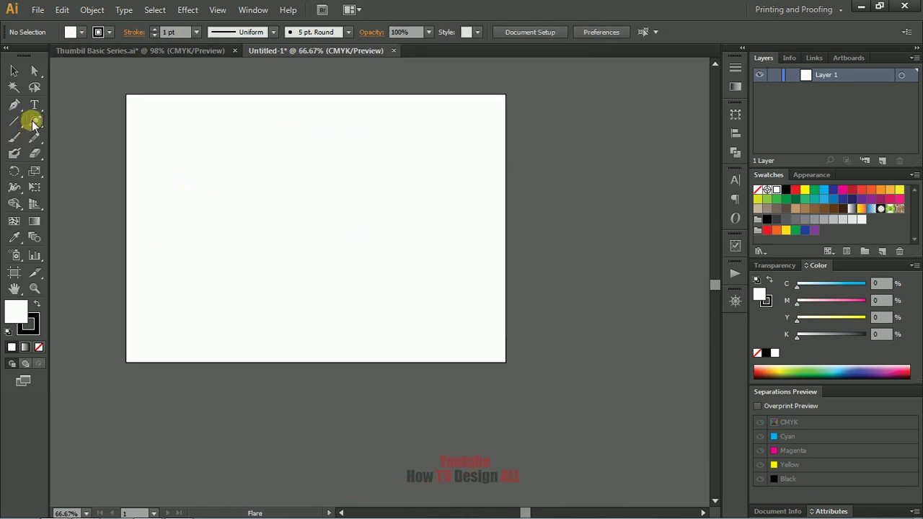
{"action": "left_click", "coordinate": [66, 121]}
{"action": "mouse_move", "coordinate": [233, 145]}
{"action": "left_mouse_down"}
{"action": "mouse_move", "coordinate": [367, 281]}
{"action": "mouse_move", "coordinate": [180, 155]}
{"action": "left_mouse_up"}
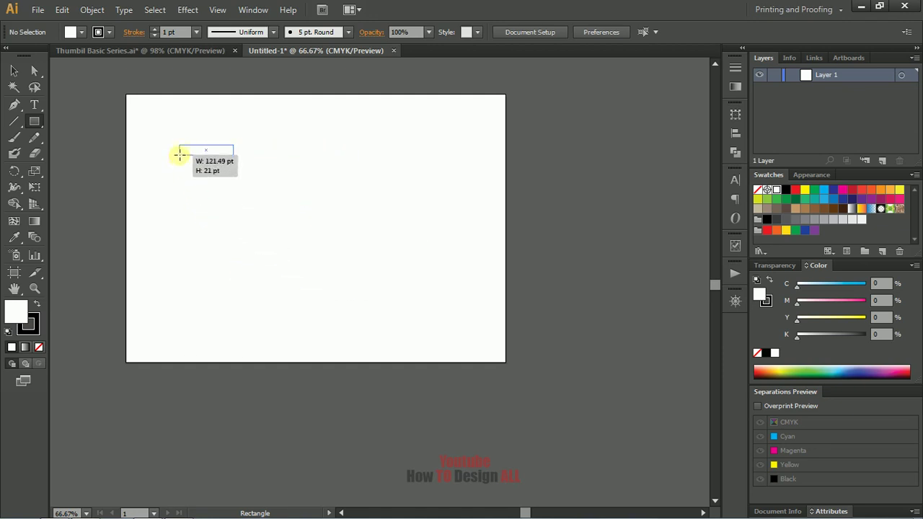
{"action": "mouse_move", "coordinate": [181, 155]}
{"action": "left_mouse_down"}
{"action": "mouse_move", "coordinate": [317, 232]}
{"action": "mouse_move", "coordinate": [268, 169]}
{"action": "mouse_move", "coordinate": [368, 245]}
{"action": "mouse_move", "coordinate": [277, 197]}
{"action": "mouse_move", "coordinate": [348, 254]}
{"action": "mouse_move", "coordinate": [365, 243]}
{"action": "mouse_move", "coordinate": [402, 262]}
{"action": "mouse_move", "coordinate": [430, 211]}
{"action": "left_mouse_up"}
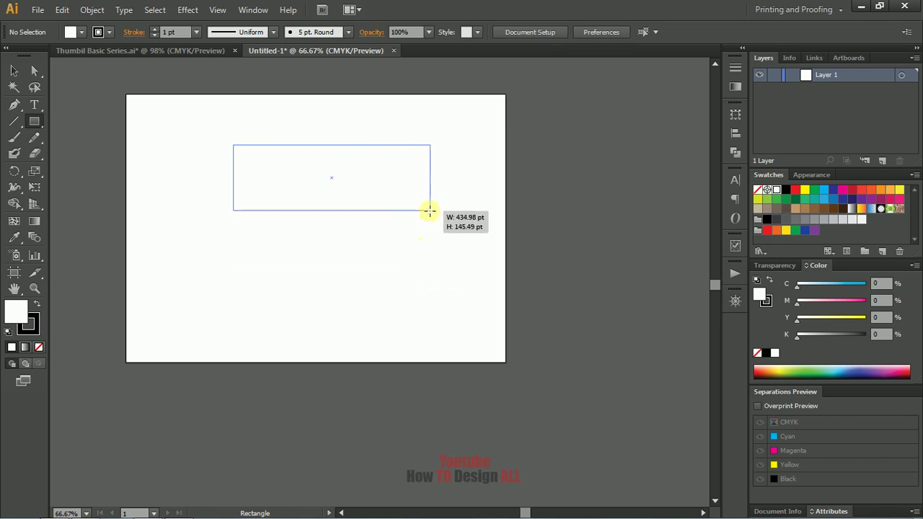
{"action": "mouse_move", "coordinate": [430, 210]}
{"action": "left_mouse_down"}
{"action": "mouse_move", "coordinate": [383, 262]}
{"action": "mouse_move", "coordinate": [264, 294]}
{"action": "mouse_move", "coordinate": [287, 307]}
{"action": "left_mouse_up"}
{"action": "left_click_drag", "start_coordinate": [288, 318], "coordinate": [377, 199]}
{"action": "key", "text": "shift"}
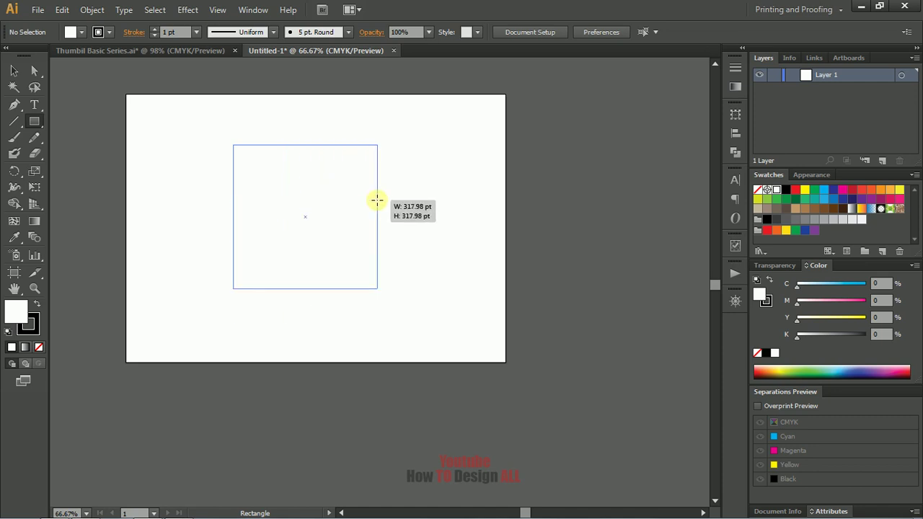
{"action": "mouse_move", "coordinate": [377, 200]}
{"action": "left_mouse_down"}
{"action": "mouse_move", "coordinate": [377, 180]}
{"action": "mouse_move", "coordinate": [389, 214]}
{"action": "mouse_move", "coordinate": [439, 272]}
{"action": "mouse_move", "coordinate": [280, 204]}
{"action": "mouse_move", "coordinate": [293, 204]}
{"action": "left_mouse_up"}
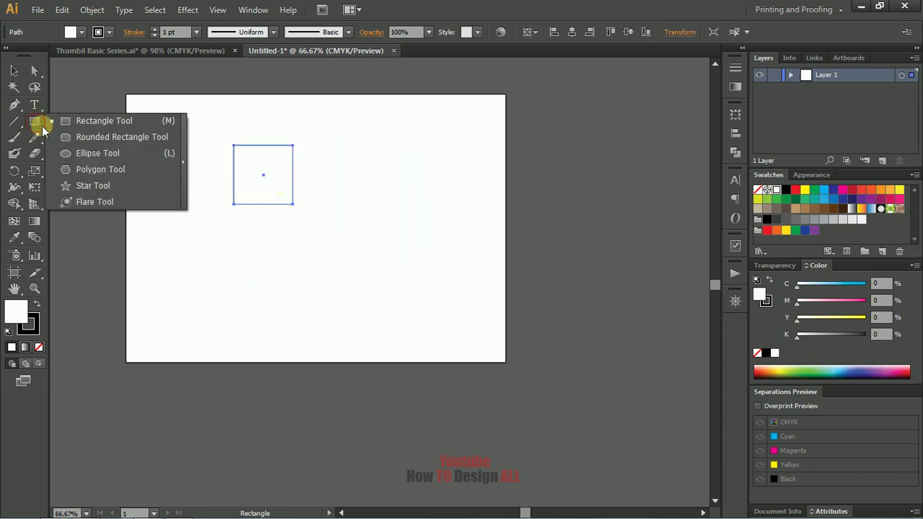
{"action": "left_click_drag", "start_coordinate": [34, 124], "coordinate": [62, 151]}
{"action": "left_click_drag", "start_coordinate": [334, 227], "coordinate": [443, 276]}
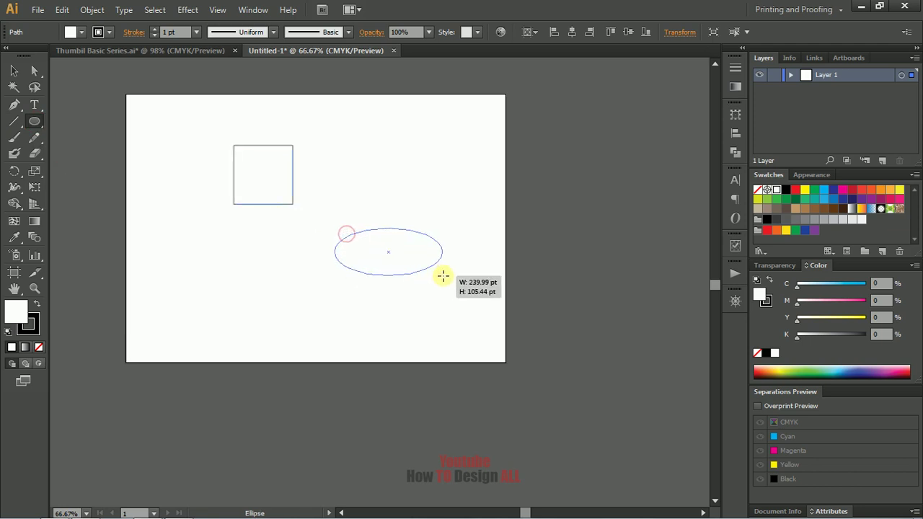
{"action": "key", "text": "shift"}
{"action": "left_click_drag", "start_coordinate": [444, 276], "coordinate": [444, 277]}
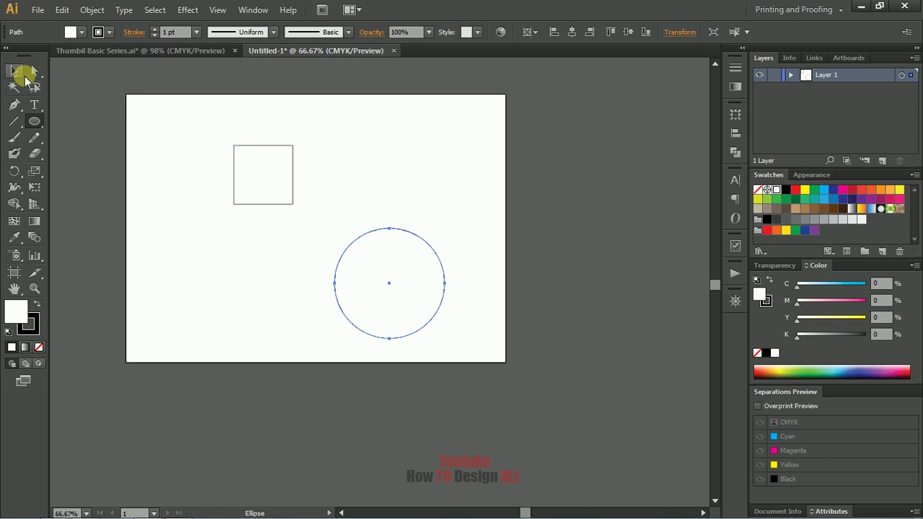
{"action": "left_click", "coordinate": [16, 72]}
{"action": "key", "text": "ctrl+a"}
{"action": "key", "text": "Delete"}
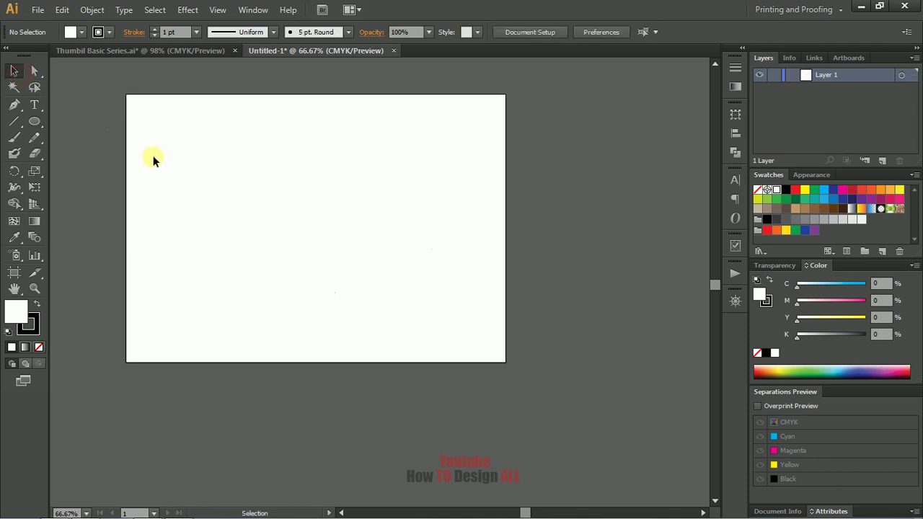
Open the Ellipse size dialog and enter 5 cm for width and height.
{"action": "left_click", "coordinate": [34, 122]}
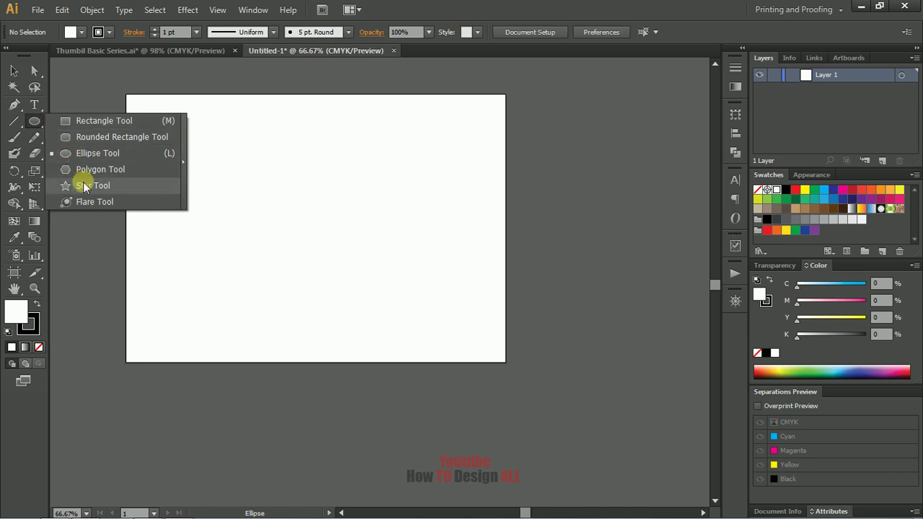
{"action": "left_click", "coordinate": [83, 157]}
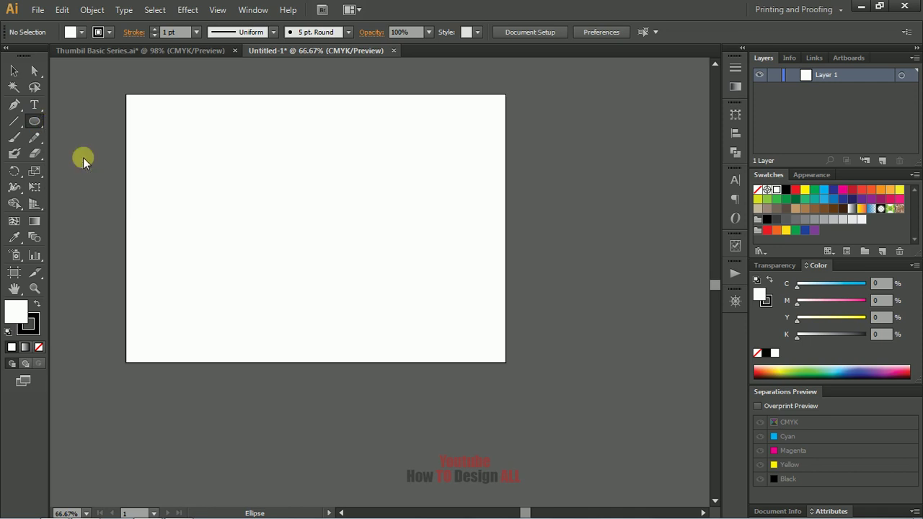
{"action": "left_click", "coordinate": [356, 247]}
{"action": "left_click_drag", "start_coordinate": [470, 205], "coordinate": [387, 148]}
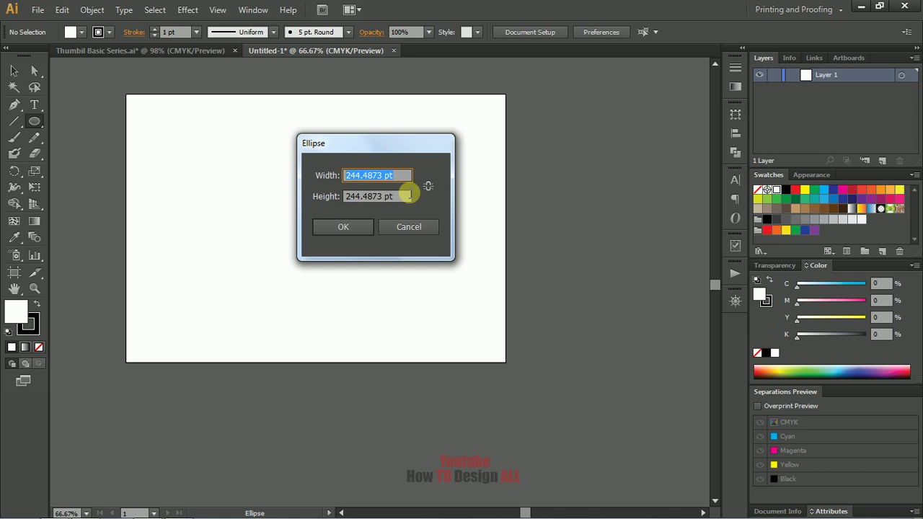
{"action": "type", "text": "5"}
{"action": "left_click", "coordinate": [427, 186]}
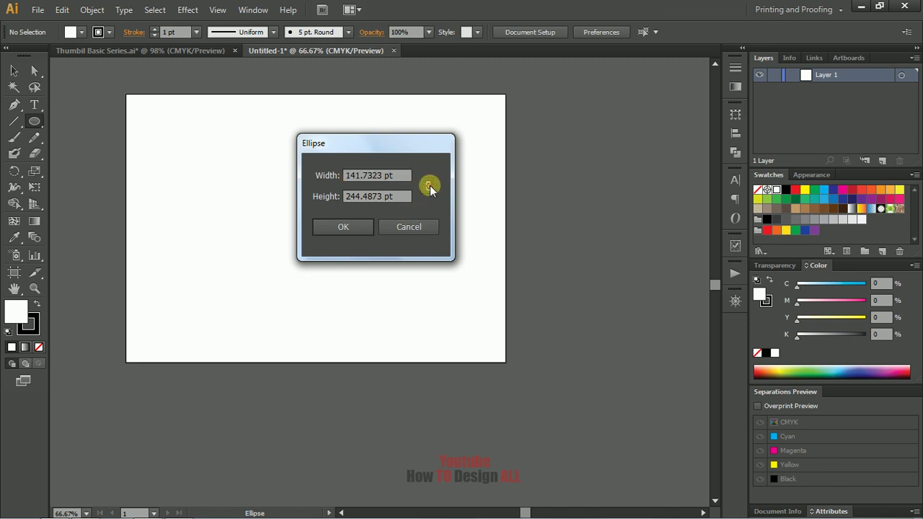
{"action": "left_click_drag", "start_coordinate": [400, 177], "coordinate": [312, 178]}
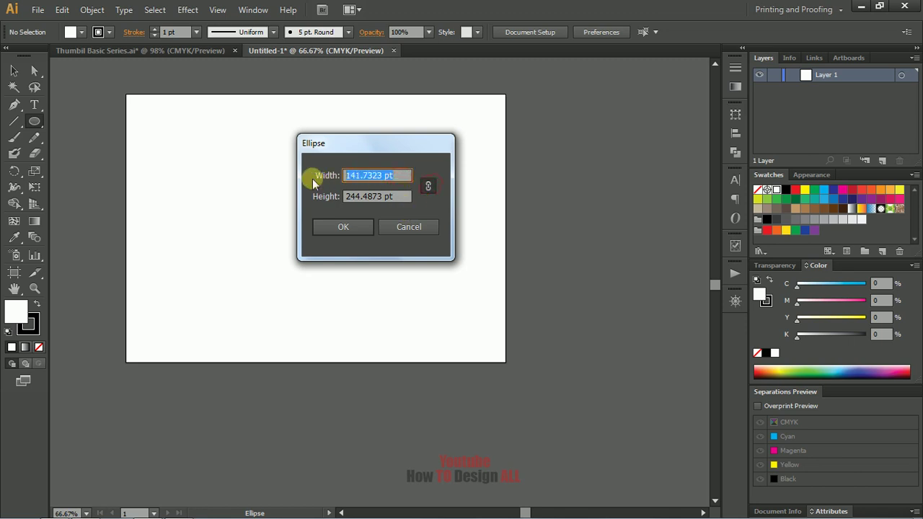
{"action": "type", "text": "5 cm"}
{"action": "left_click", "coordinate": [425, 189]}
{"action": "left_click_drag", "start_coordinate": [408, 197], "coordinate": [319, 205]}
{"action": "type", "text": "5"}
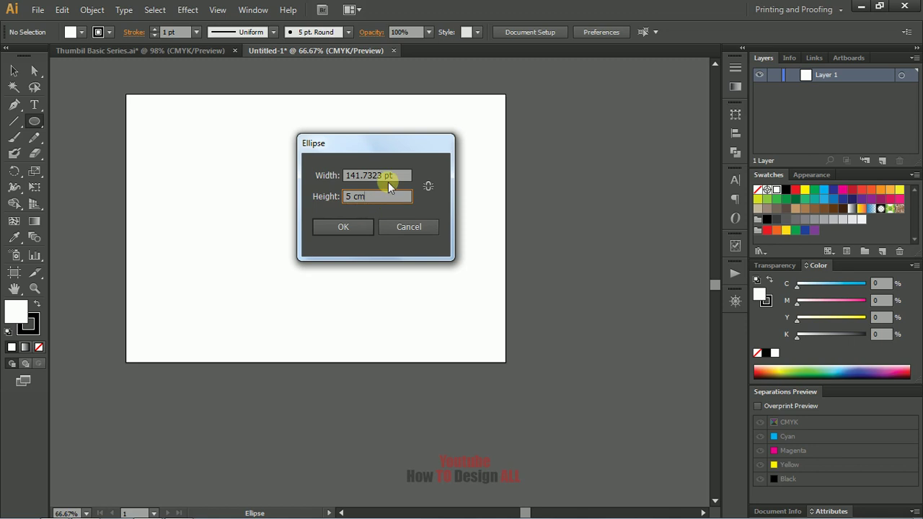
{"action": "left_click", "coordinate": [391, 176]}
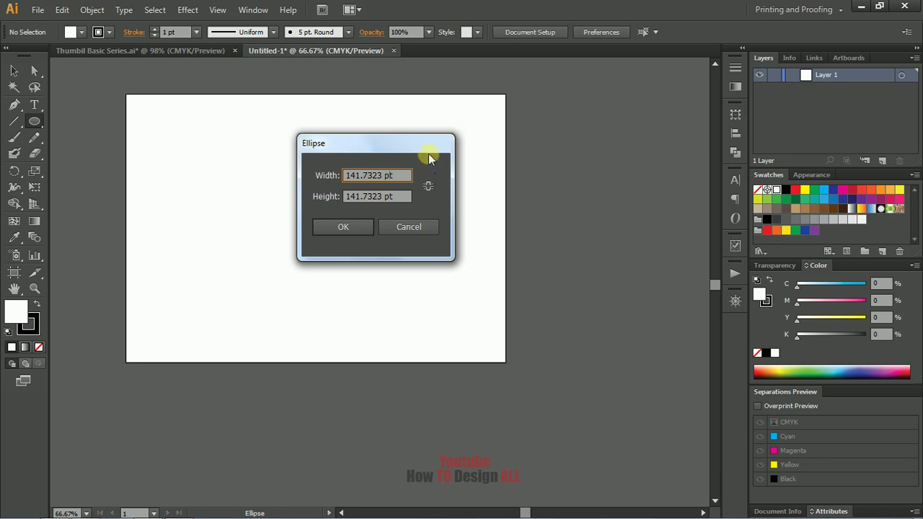
Change the width to 6 cm and create the 6 cm circle lower right.
{"action": "left_click_drag", "start_coordinate": [425, 146], "coordinate": [438, 140]}
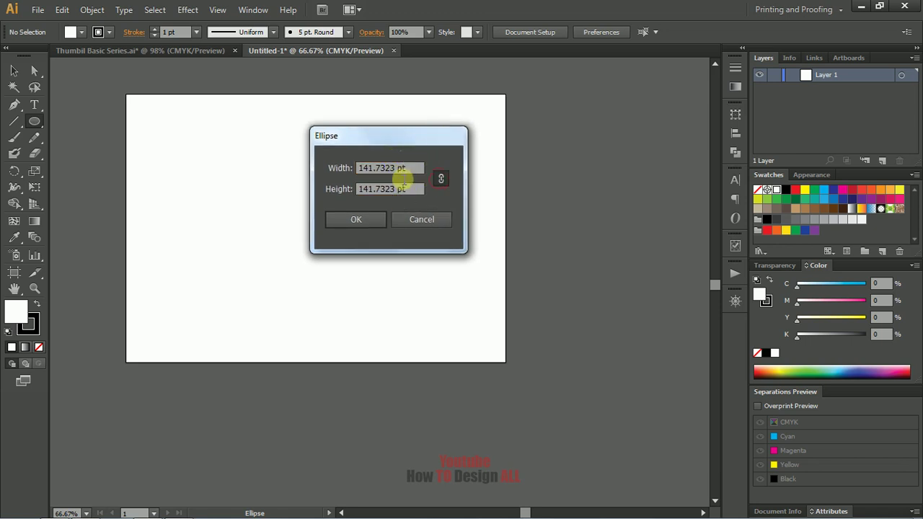
{"action": "left_click_drag", "start_coordinate": [408, 167], "coordinate": [336, 165]}
{"action": "left_click_drag", "start_coordinate": [418, 190], "coordinate": [332, 189]}
{"action": "left_click_drag", "start_coordinate": [411, 168], "coordinate": [330, 168]}
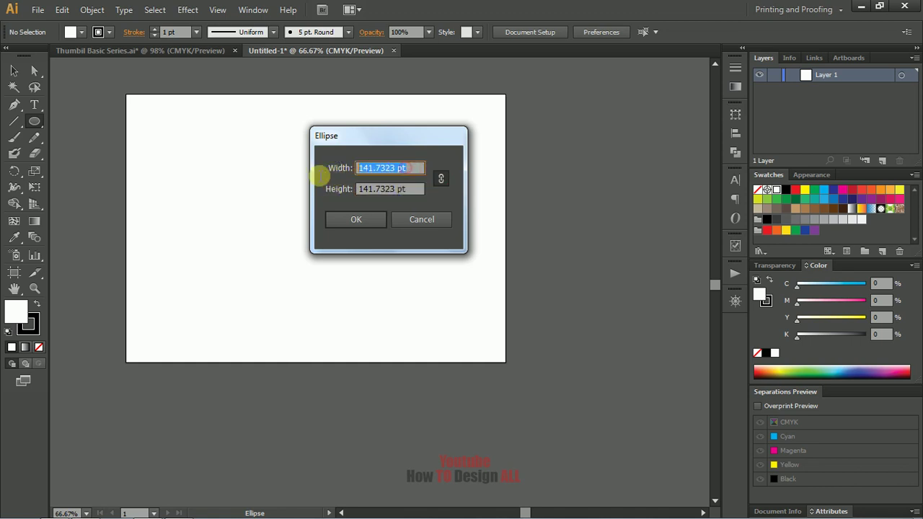
{"action": "type", "text": "6cm"}
{"action": "left_click", "coordinate": [386, 188]}
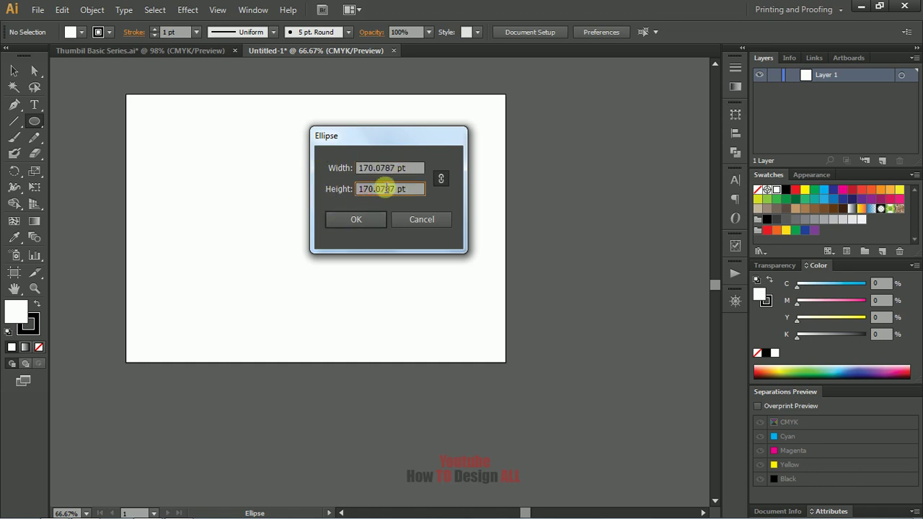
{"action": "left_click", "coordinate": [371, 220]}
Create a 3 cm circle at the upper left of the artboard.
{"action": "left_click", "coordinate": [239, 161]}
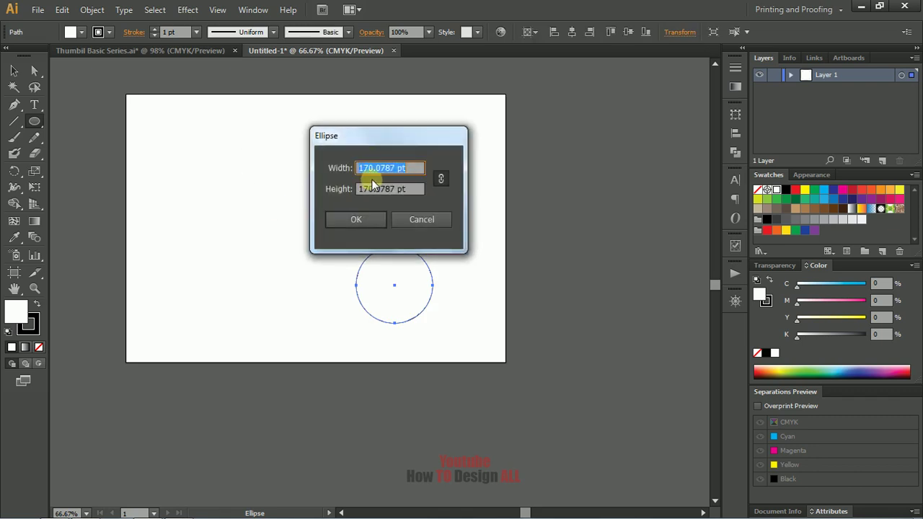
{"action": "type", "text": "3 c"}
{"action": "left_click", "coordinate": [393, 189]}
{"action": "left_click", "coordinate": [372, 220]}
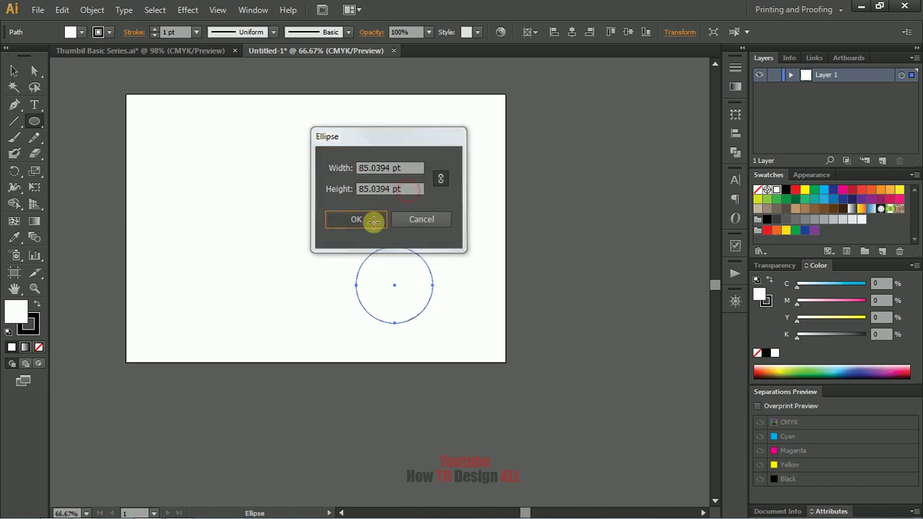
{"action": "left_click", "coordinate": [33, 123]}
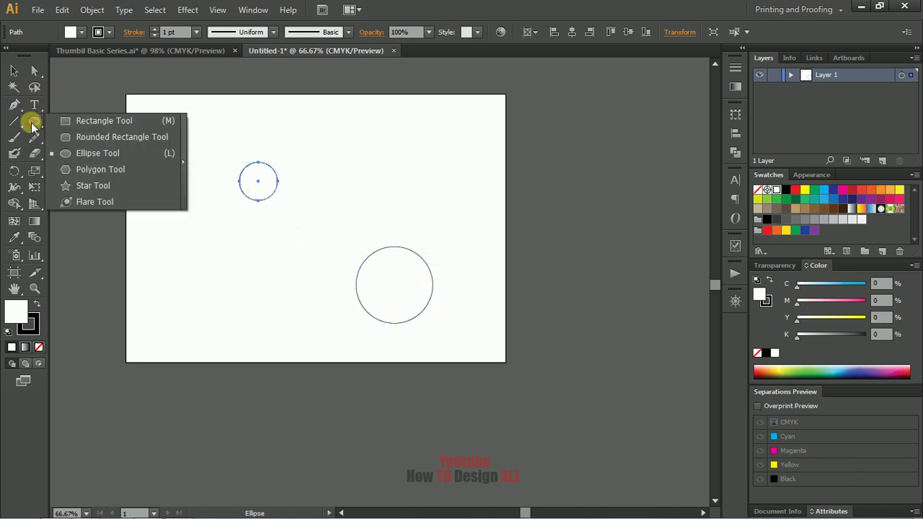
{"action": "left_click", "coordinate": [96, 173]}
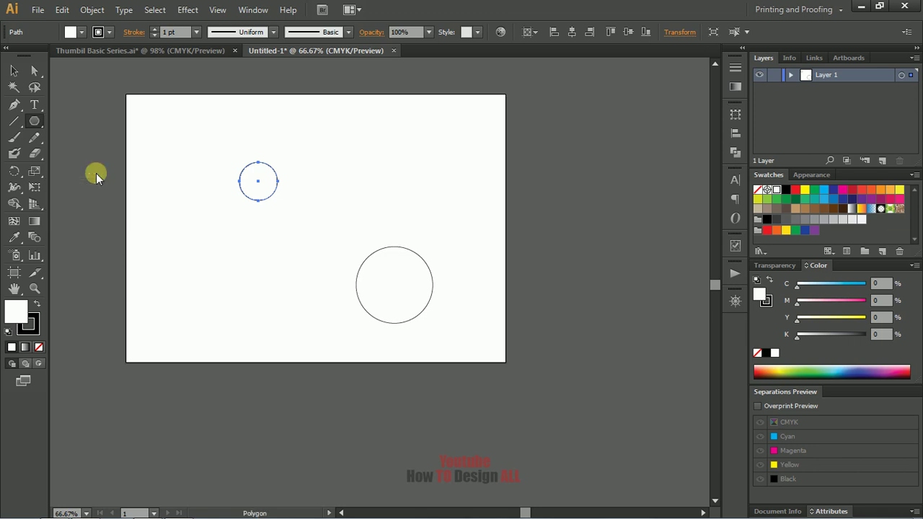
Create a polygon with 4 cm radius and 15 sides left of the circles.
{"action": "left_click", "coordinate": [218, 246]}
{"action": "left_click_drag", "start_coordinate": [432, 201], "coordinate": [353, 150]}
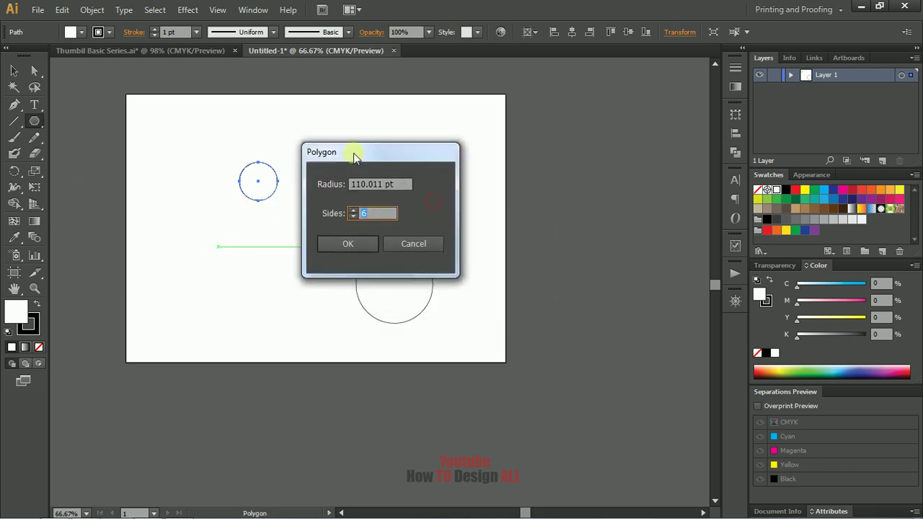
{"action": "double_click", "coordinate": [362, 184]}
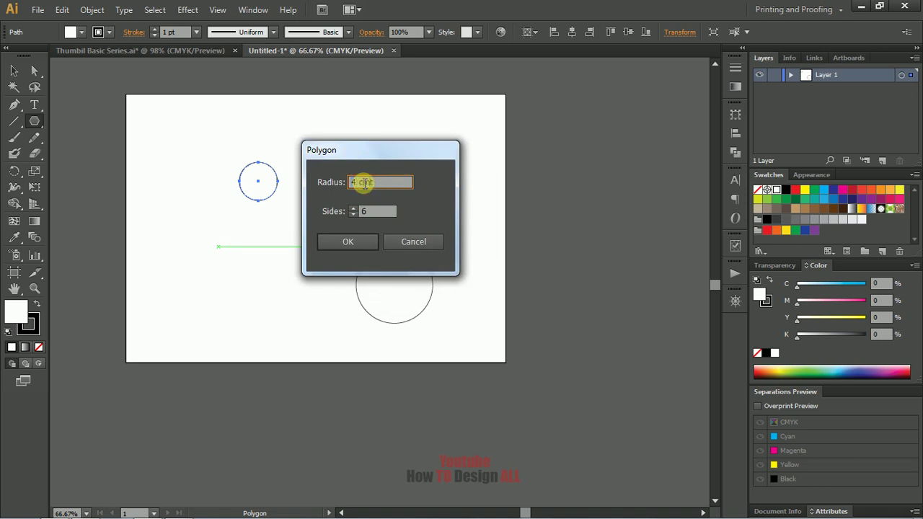
{"action": "double_click", "coordinate": [387, 211]}
{"action": "left_click_drag", "start_coordinate": [370, 157], "coordinate": [421, 125]}
{"action": "left_click", "coordinate": [407, 177]}
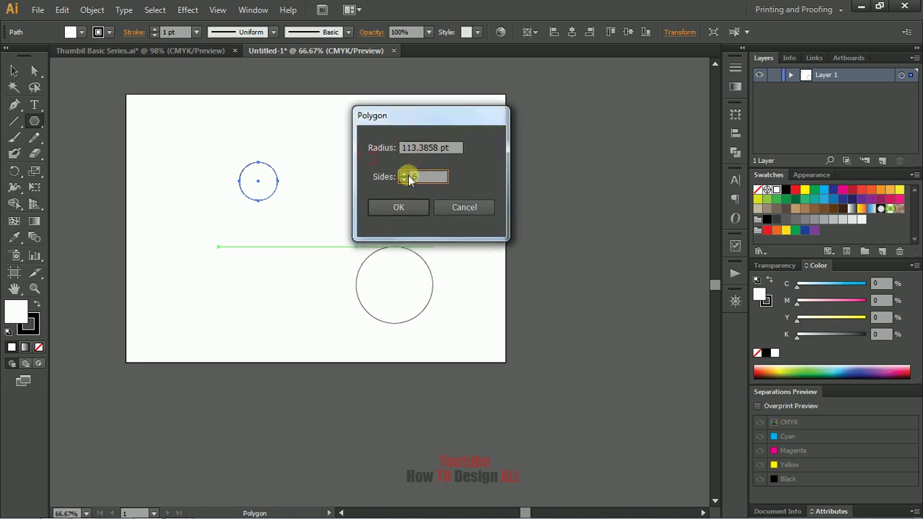
{"action": "type", "text": "11"}
{"action": "left_click", "coordinate": [405, 175]}
{"action": "left_click", "coordinate": [402, 205]}
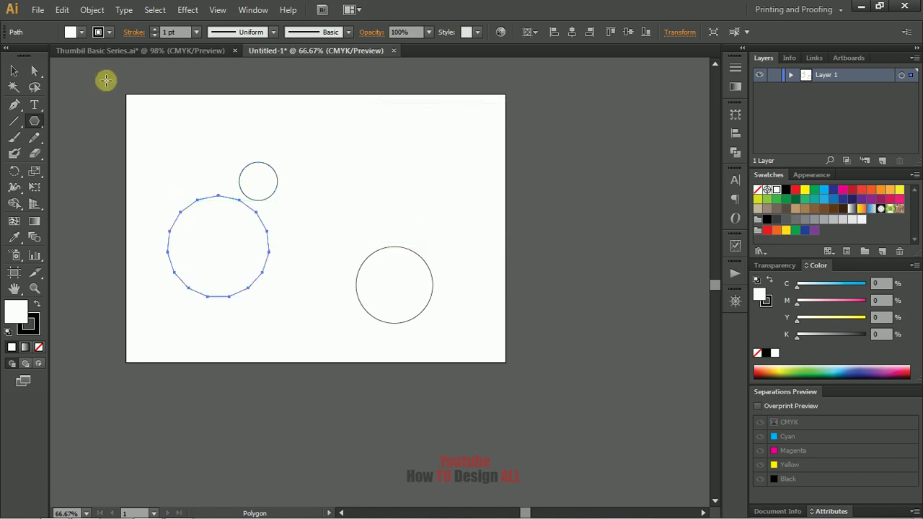
{"action": "left_click", "coordinate": [15, 69]}
{"action": "mouse_move", "coordinate": [39, 122]}
{"action": "left_mouse_down"}
{"action": "mouse_move", "coordinate": [100, 193]}
{"action": "mouse_move", "coordinate": [127, 128]}
{"action": "left_mouse_up"}
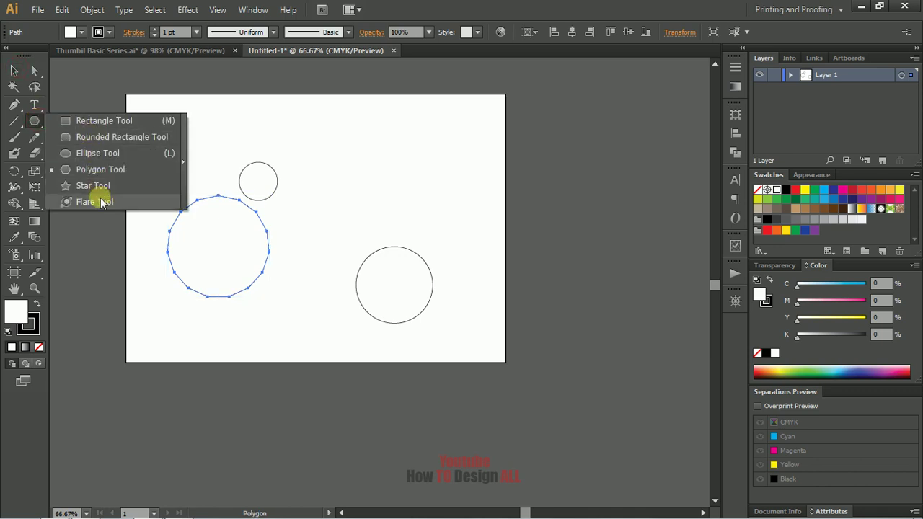
Select the two circles and the polygon and delete them.
{"action": "mouse_move", "coordinate": [127, 128]}
{"action": "left_mouse_down"}
{"action": "mouse_move", "coordinate": [117, 132]}
{"action": "mouse_move", "coordinate": [119, 120]}
{"action": "mouse_move", "coordinate": [135, 139]}
{"action": "mouse_move", "coordinate": [156, 121]}
{"action": "mouse_move", "coordinate": [503, 325]}
{"action": "left_mouse_up"}
{"action": "left_click", "coordinate": [15, 70]}
{"action": "key", "text": "Delete"}
Draw a long looping freehand Pencil path and zoom in on it.
{"action": "left_click", "coordinate": [34, 144]}
{"action": "mouse_move", "coordinate": [271, 207]}
{"action": "left_mouse_down"}
{"action": "mouse_move", "coordinate": [254, 216]}
{"action": "mouse_move", "coordinate": [202, 138]}
{"action": "mouse_move", "coordinate": [208, 192]}
{"action": "mouse_move", "coordinate": [310, 145]}
{"action": "mouse_move", "coordinate": [288, 194]}
{"action": "mouse_move", "coordinate": [233, 247]}
{"action": "mouse_move", "coordinate": [383, 178]}
{"action": "left_mouse_up"}
{"action": "key", "text": "z"}
{"action": "mouse_move", "coordinate": [141, 124]}
{"action": "left_mouse_down"}
{"action": "mouse_move", "coordinate": [435, 310]}
{"action": "mouse_move", "coordinate": [429, 307]}
{"action": "left_mouse_up"}
{"action": "left_click", "coordinate": [34, 72]}
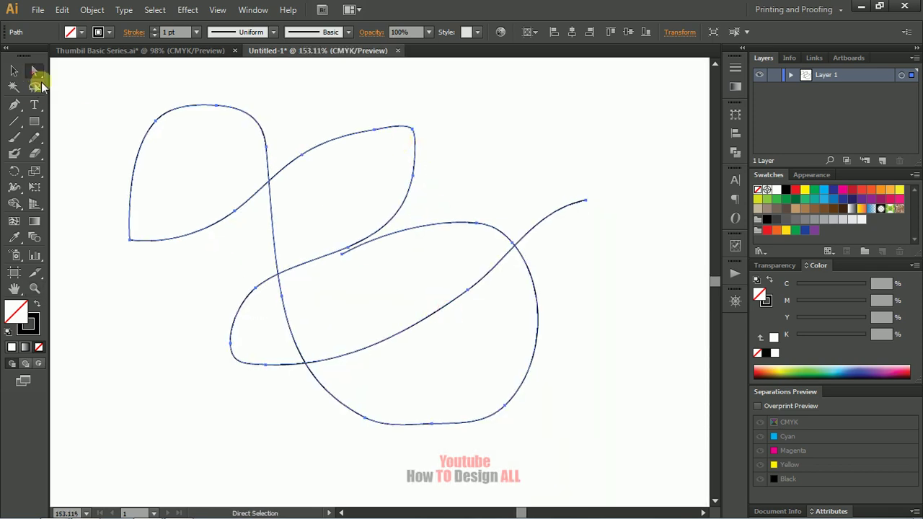
Pull the upper-left loop's top-right anchor outward and smooth its sharp lower-left corner.
{"action": "left_click", "coordinate": [412, 129]}
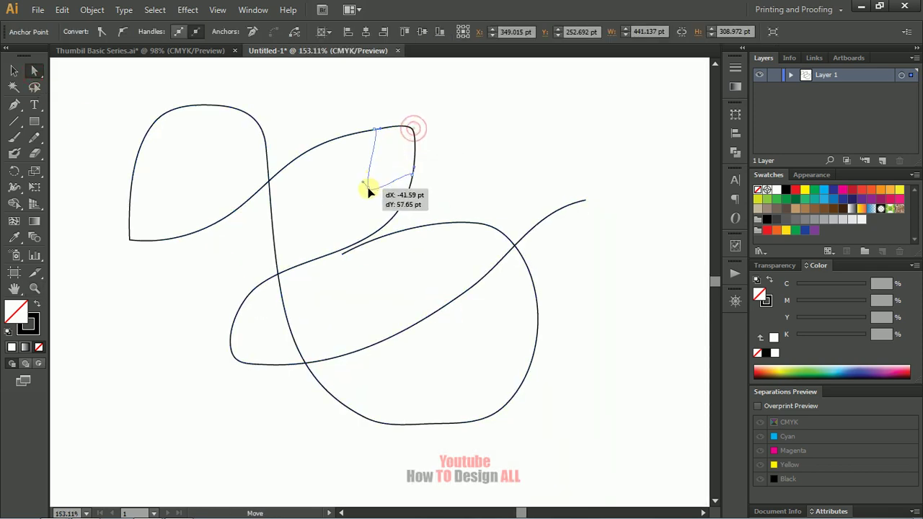
{"action": "left_click_drag", "start_coordinate": [412, 129], "coordinate": [424, 122]}
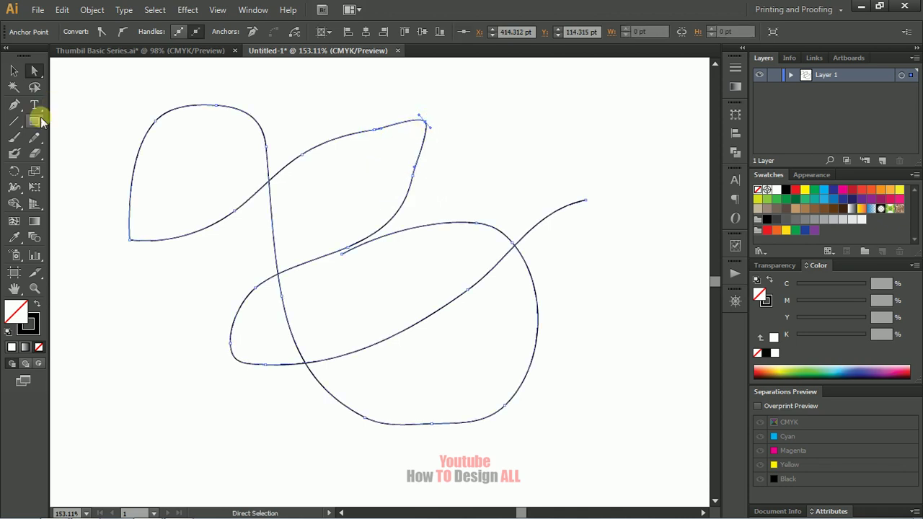
{"action": "left_click", "coordinate": [34, 137]}
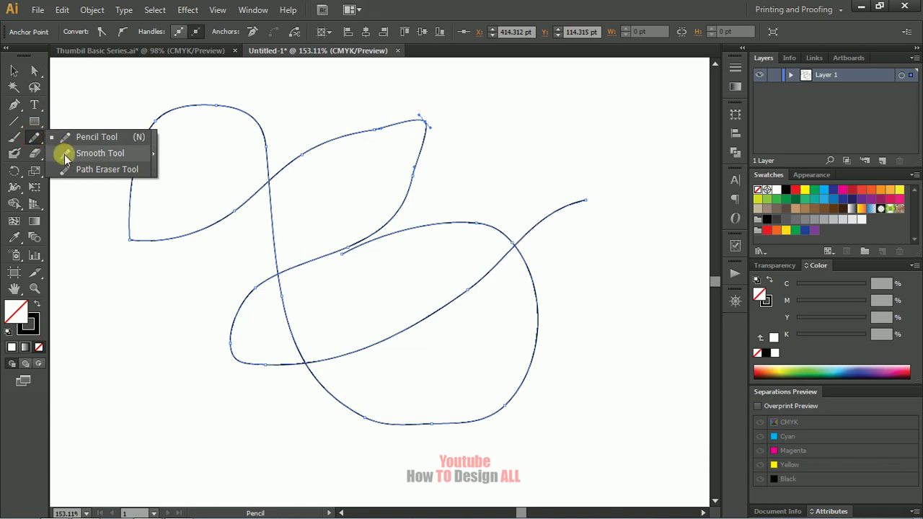
{"action": "left_click", "coordinate": [68, 153]}
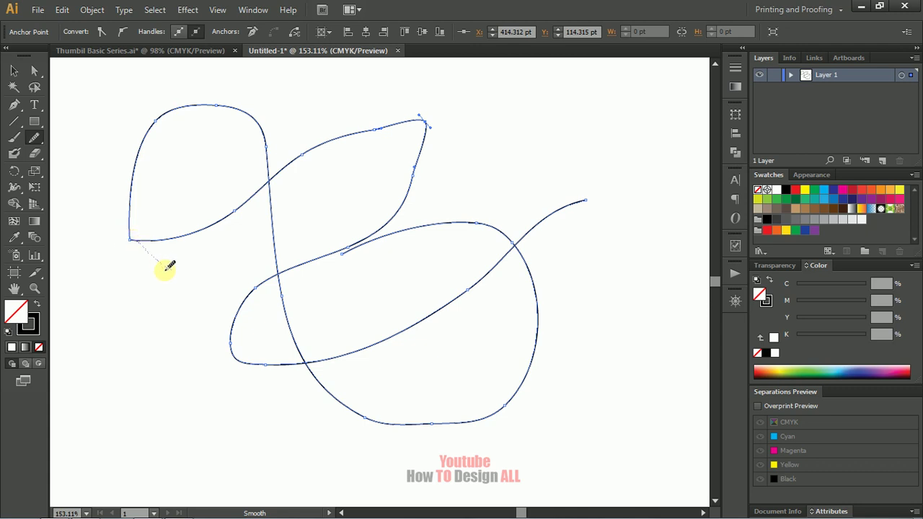
{"action": "left_click_drag", "start_coordinate": [161, 265], "coordinate": [152, 239]}
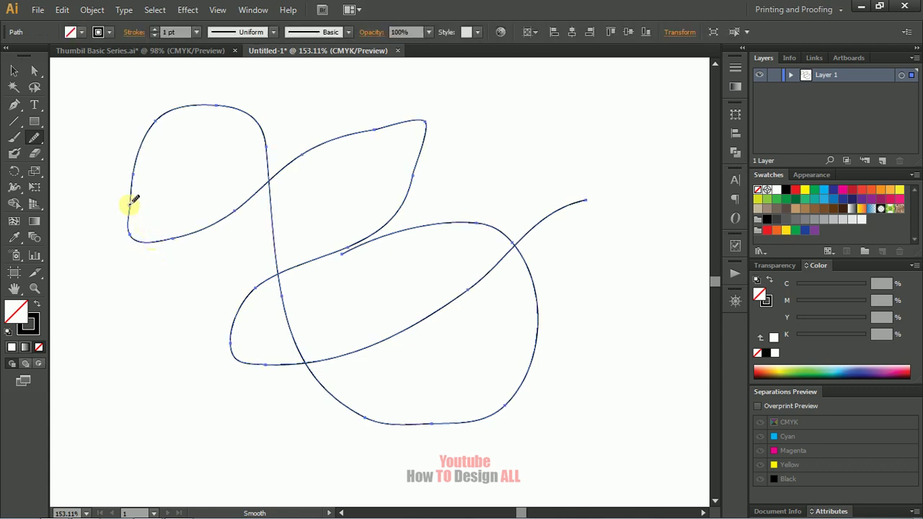
{"action": "mouse_move", "coordinate": [130, 204]}
{"action": "left_mouse_down"}
{"action": "mouse_move", "coordinate": [145, 173]}
{"action": "mouse_move", "coordinate": [161, 181]}
{"action": "left_mouse_up"}
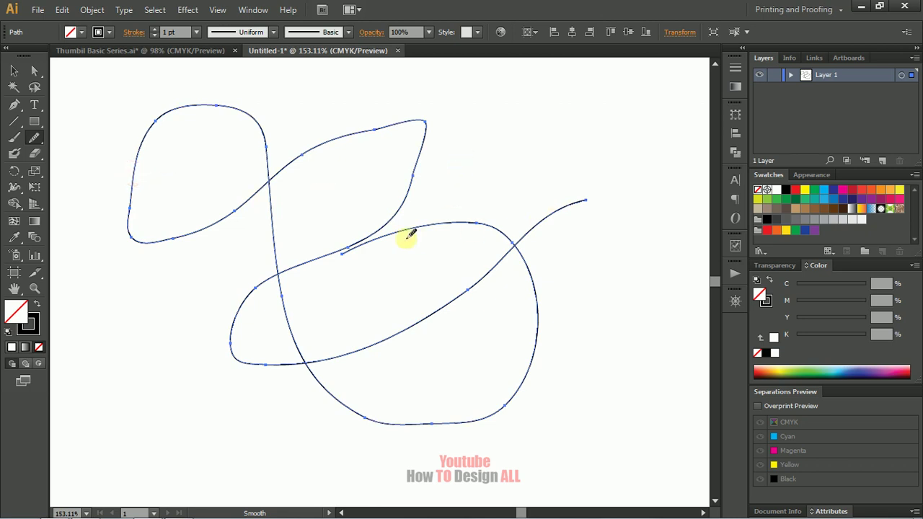
{"action": "left_click", "coordinate": [36, 140]}
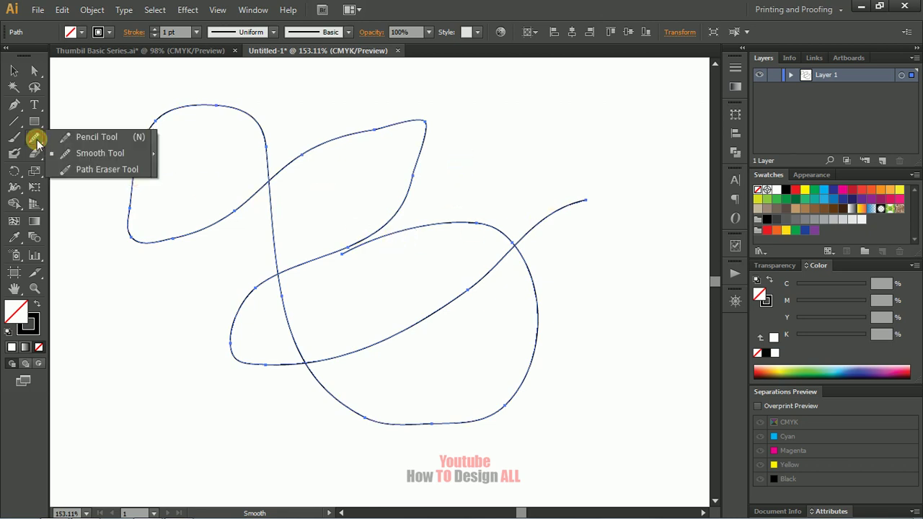
Draw a small freehand loop right of the paths and zoom in on it.
{"action": "left_click", "coordinate": [72, 137]}
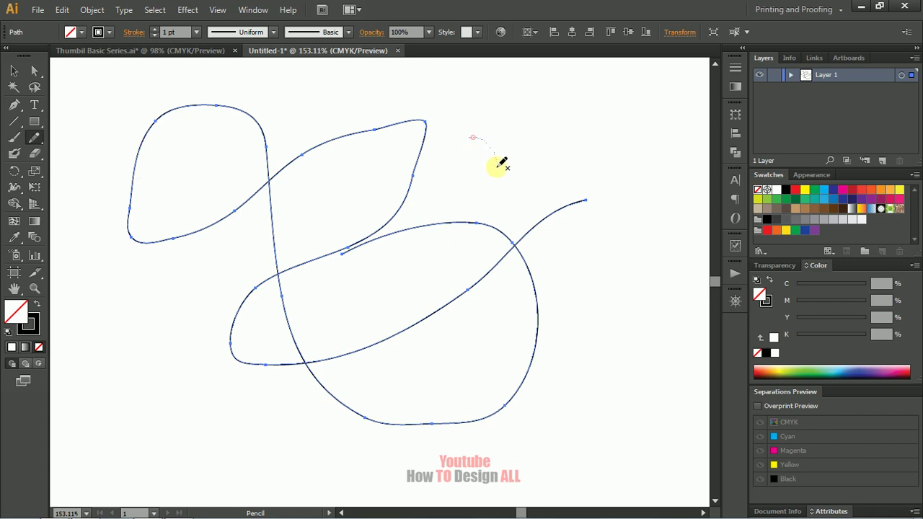
{"action": "left_click_drag", "start_coordinate": [479, 170], "coordinate": [474, 168]}
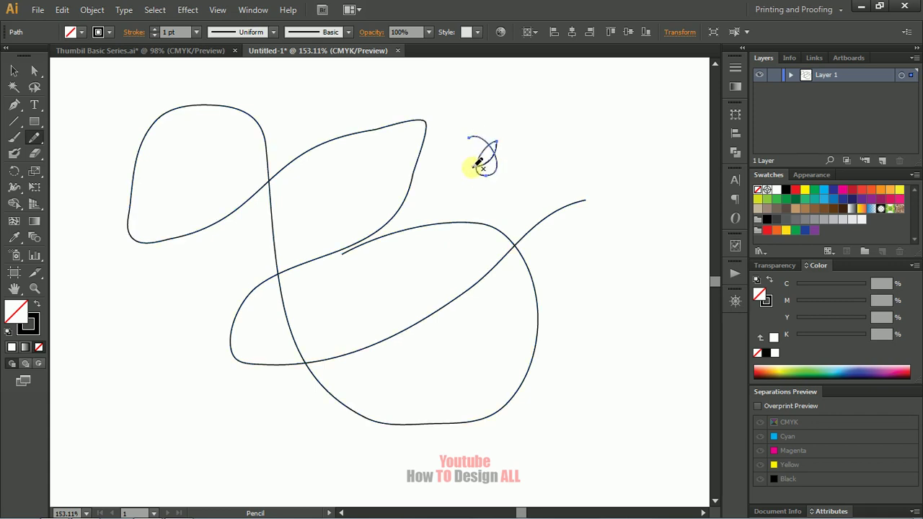
{"action": "key", "text": "z"}
{"action": "left_click_drag", "start_coordinate": [442, 114], "coordinate": [548, 195]}
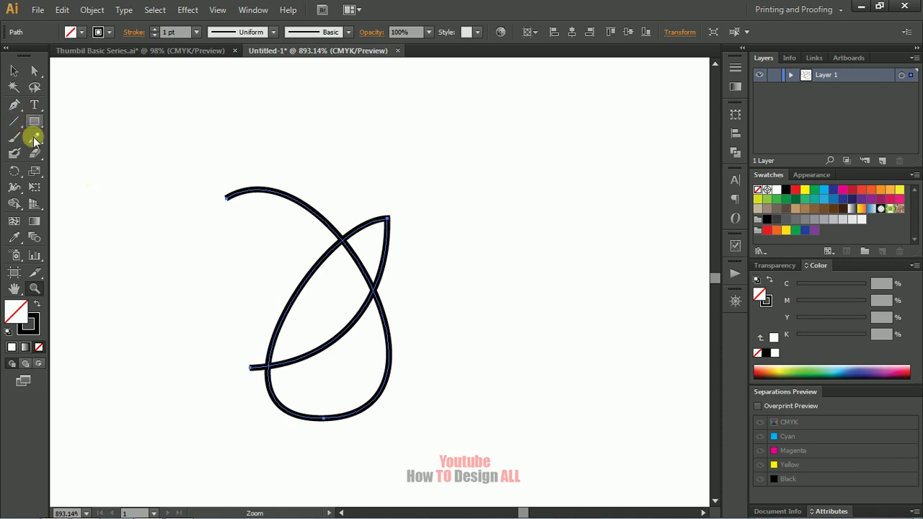
Smooth the loop's pointed top-right end and the stretch near the upper crossing.
{"action": "left_click_drag", "start_coordinate": [32, 142], "coordinate": [72, 151]}
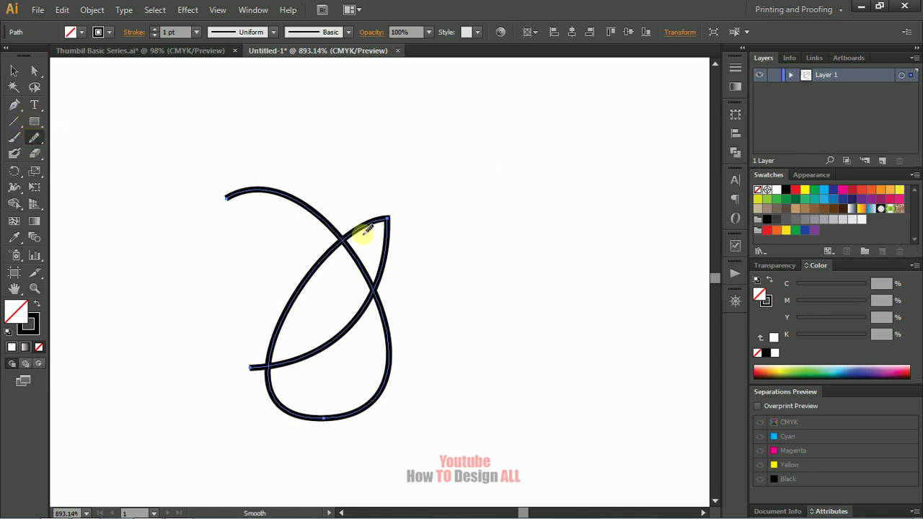
{"action": "left_click_drag", "start_coordinate": [389, 215], "coordinate": [436, 260]}
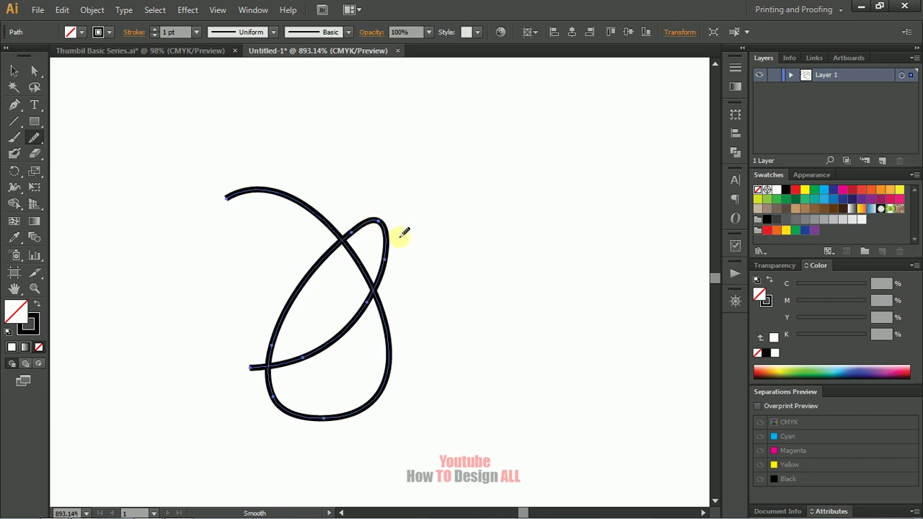
{"action": "left_click_drag", "start_coordinate": [385, 258], "coordinate": [440, 286]}
{"action": "left_click_drag", "start_coordinate": [366, 243], "coordinate": [338, 222]}
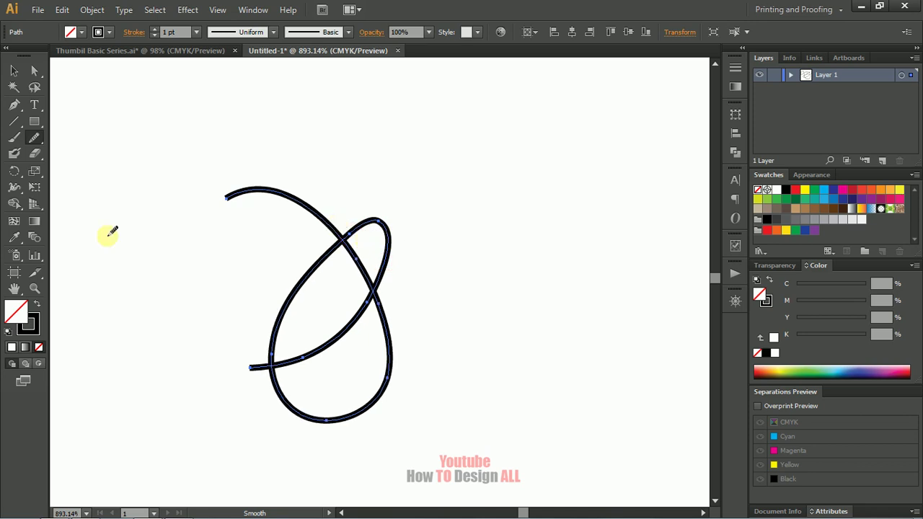
{"action": "left_click", "coordinate": [33, 139]}
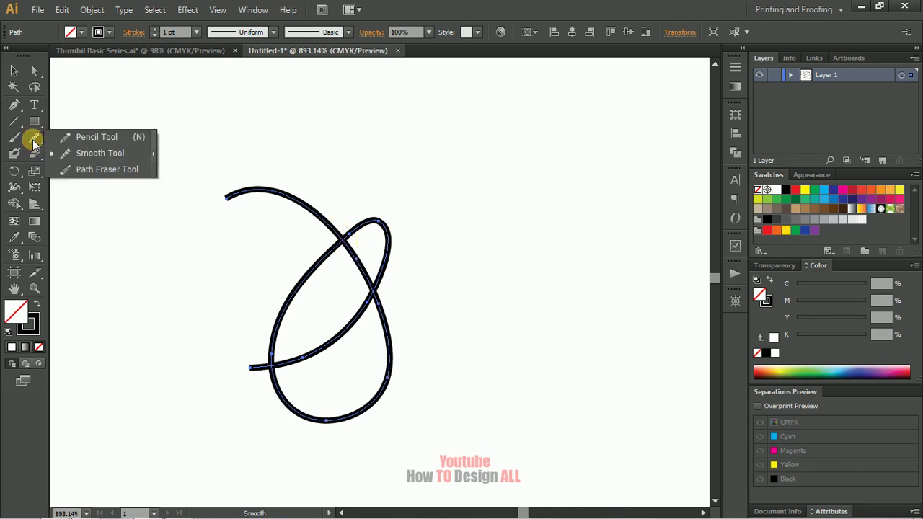
Erase the tip and several stretches of the loop's top-left tail with the Path Eraser.
{"action": "left_click_drag", "start_coordinate": [34, 142], "coordinate": [80, 175]}
{"action": "left_click", "coordinate": [80, 175]}
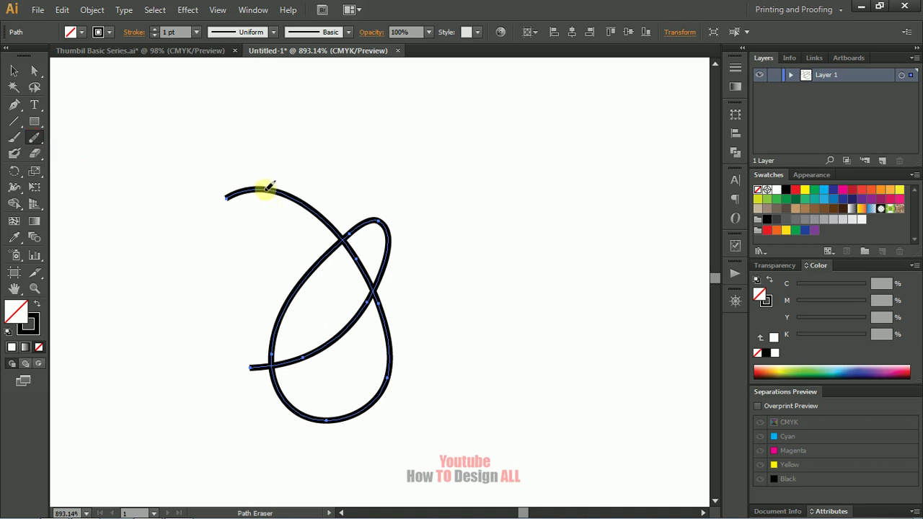
{"action": "left_click_drag", "start_coordinate": [269, 187], "coordinate": [229, 194]}
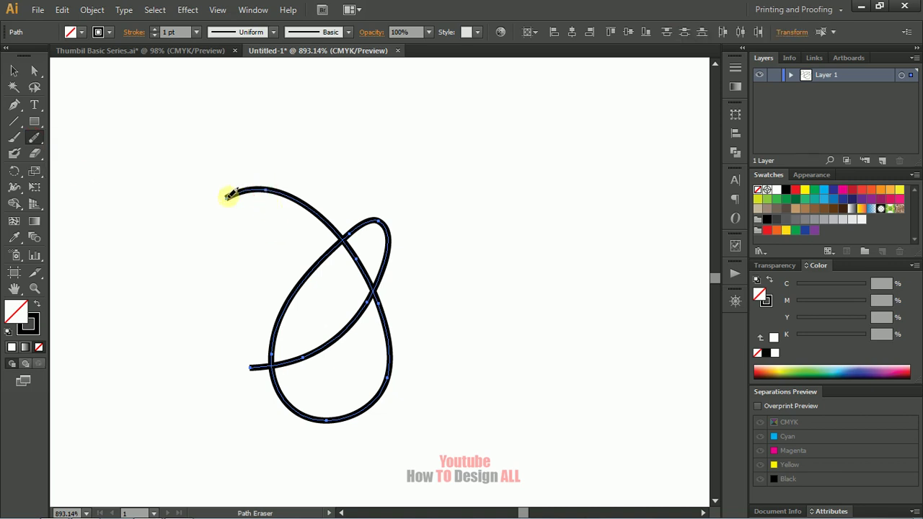
{"action": "left_click_drag", "start_coordinate": [229, 194], "coordinate": [230, 197]}
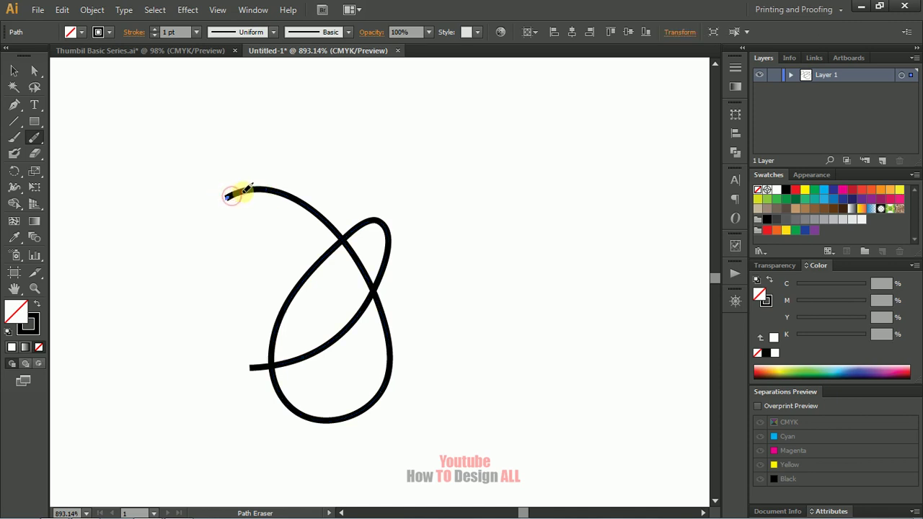
{"action": "mouse_move", "coordinate": [238, 194]}
{"action": "left_mouse_down"}
{"action": "mouse_move", "coordinate": [276, 186]}
{"action": "mouse_move", "coordinate": [228, 193]}
{"action": "left_mouse_up"}
{"action": "mouse_move", "coordinate": [236, 193]}
{"action": "left_mouse_down"}
{"action": "mouse_move", "coordinate": [250, 189]}
{"action": "mouse_move", "coordinate": [226, 192]}
{"action": "left_mouse_up"}
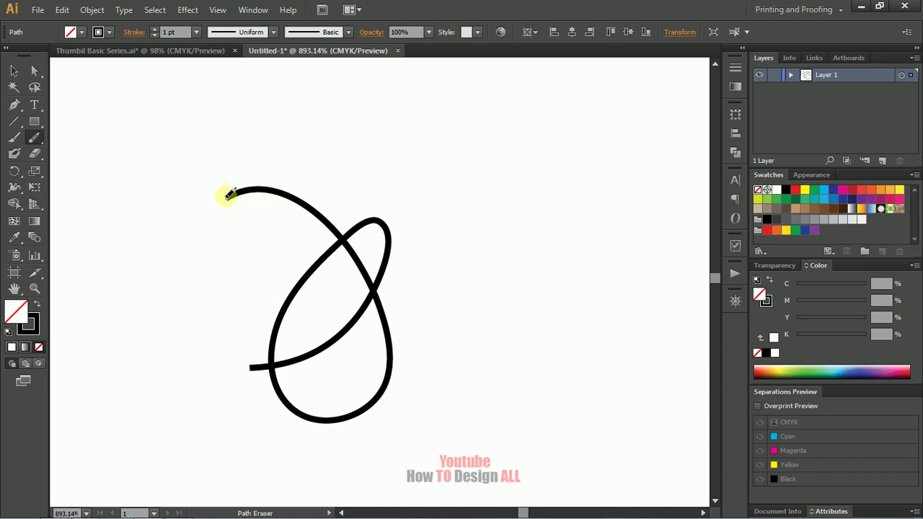
Reselect the curve and erase a section along its top toward the crossing.
{"action": "key", "text": "ctrl+shift+a"}
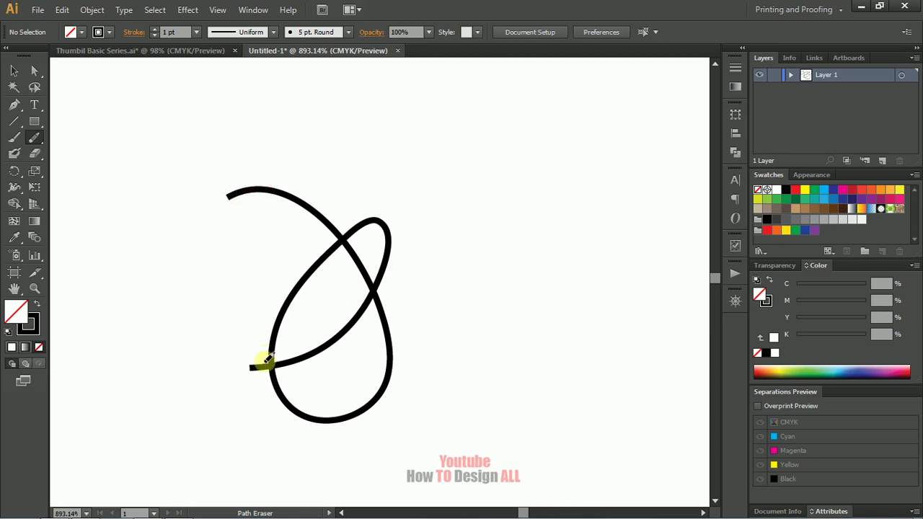
{"action": "left_click", "coordinate": [266, 365]}
{"action": "left_click", "coordinate": [16, 70]}
{"action": "left_click", "coordinate": [281, 192]}
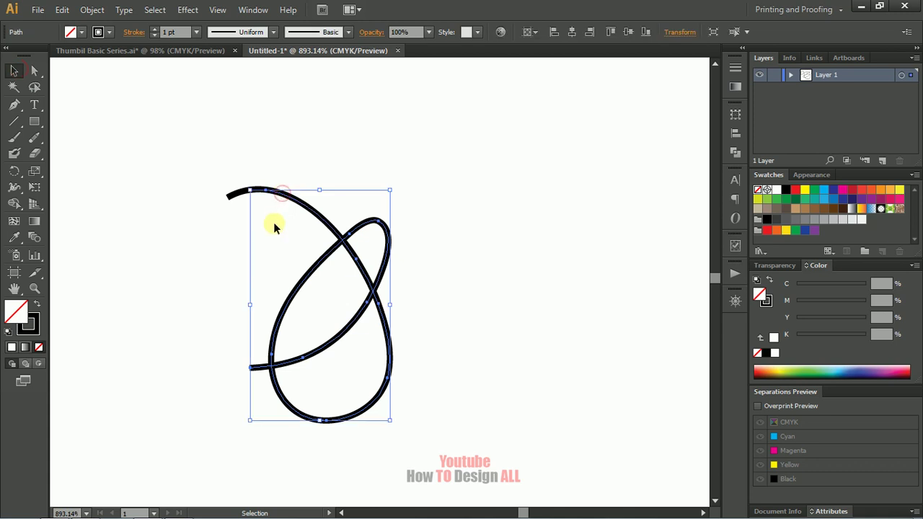
{"action": "left_click", "coordinate": [32, 139]}
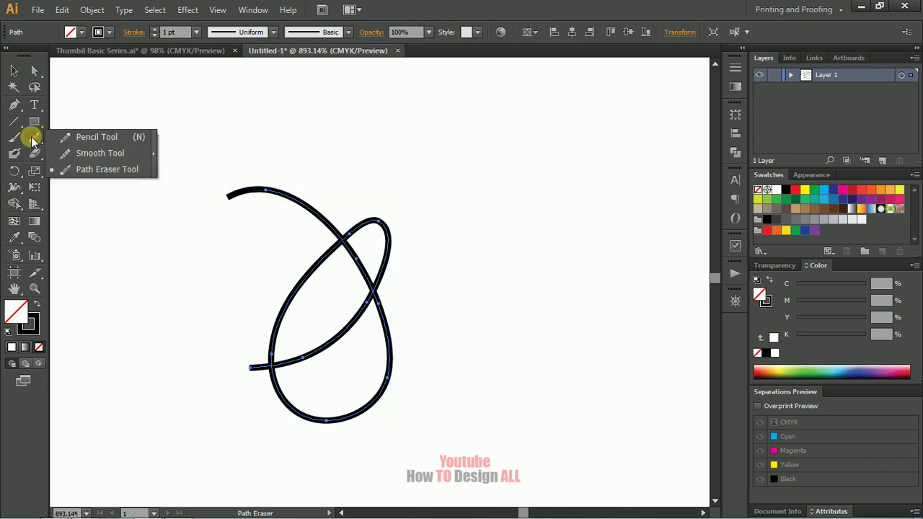
{"action": "left_click", "coordinate": [74, 168]}
{"action": "left_click_drag", "start_coordinate": [267, 188], "coordinate": [309, 206]}
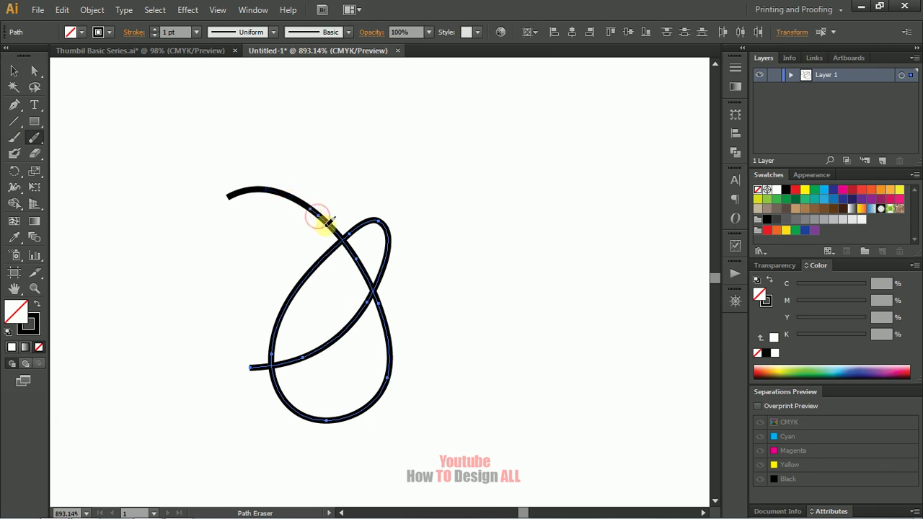
{"action": "mouse_move", "coordinate": [331, 230]}
{"action": "left_mouse_down"}
{"action": "mouse_move", "coordinate": [367, 274]}
{"action": "mouse_move", "coordinate": [387, 339]}
{"action": "left_mouse_up"}
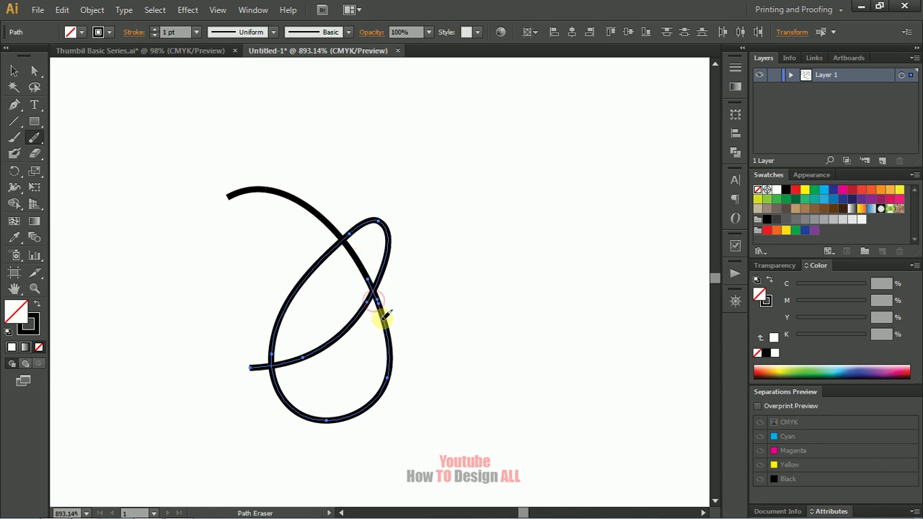
{"action": "left_click", "coordinate": [14, 70]}
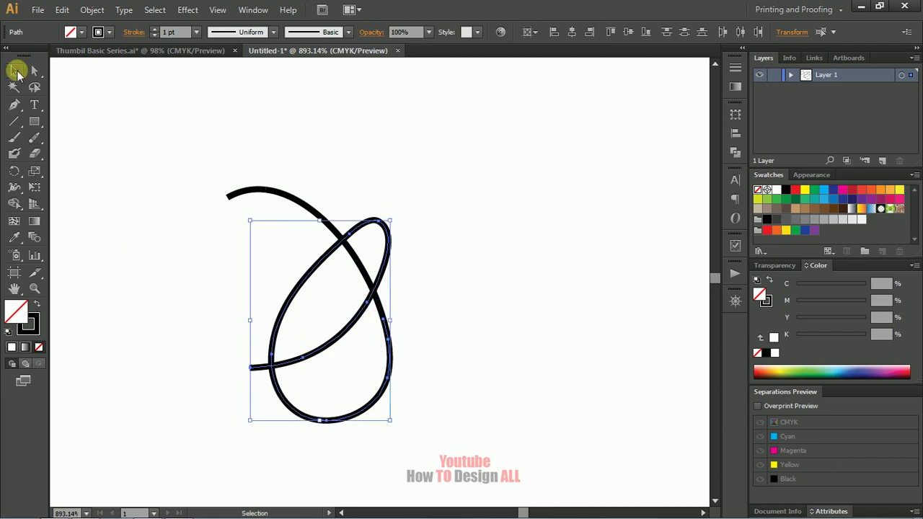
Lift the cut pieces of the loop's upper curve upward and apart.
{"action": "left_click", "coordinate": [139, 139]}
{"action": "left_click_drag", "start_coordinate": [303, 206], "coordinate": [432, 146]}
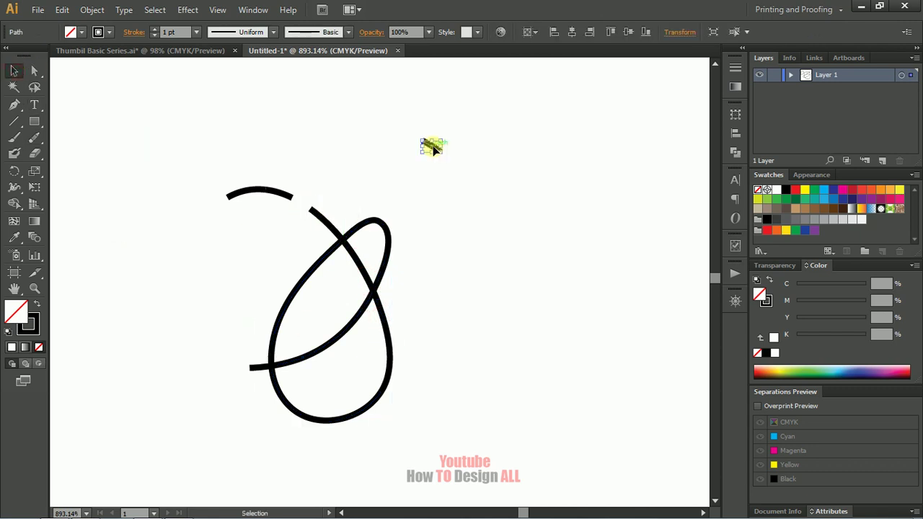
{"action": "left_click_drag", "start_coordinate": [281, 197], "coordinate": [316, 150]}
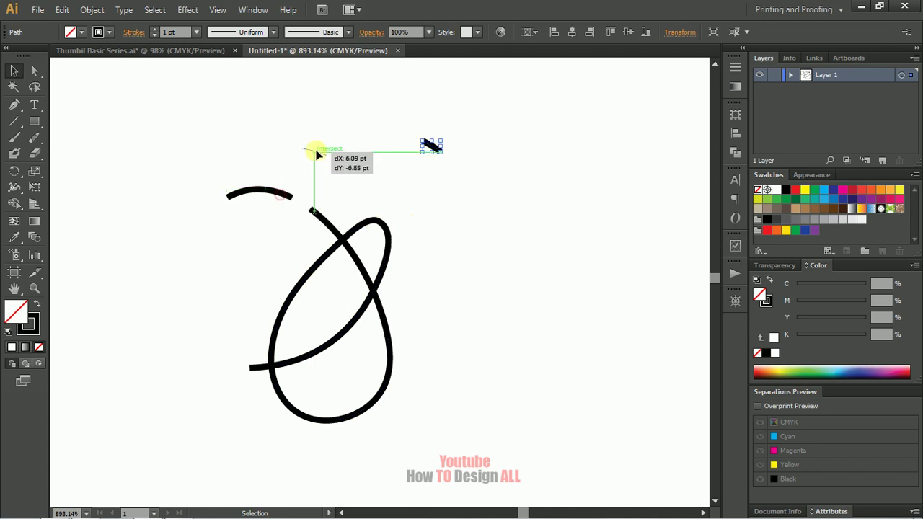
{"action": "left_click_drag", "start_coordinate": [273, 195], "coordinate": [258, 152]}
Scatter the small pieces cut from the loop's top away to the right and around it.
{"action": "left_click_drag", "start_coordinate": [317, 212], "coordinate": [347, 178]}
{"action": "mouse_move", "coordinate": [331, 223]}
{"action": "left_mouse_down"}
{"action": "mouse_move", "coordinate": [338, 229]}
{"action": "mouse_move", "coordinate": [408, 186]}
{"action": "left_mouse_up"}
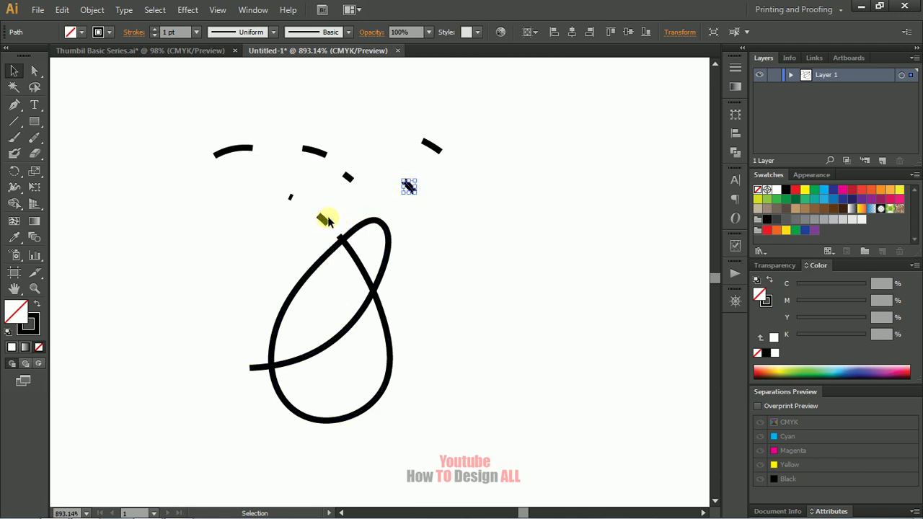
{"action": "left_click_drag", "start_coordinate": [323, 218], "coordinate": [303, 228]}
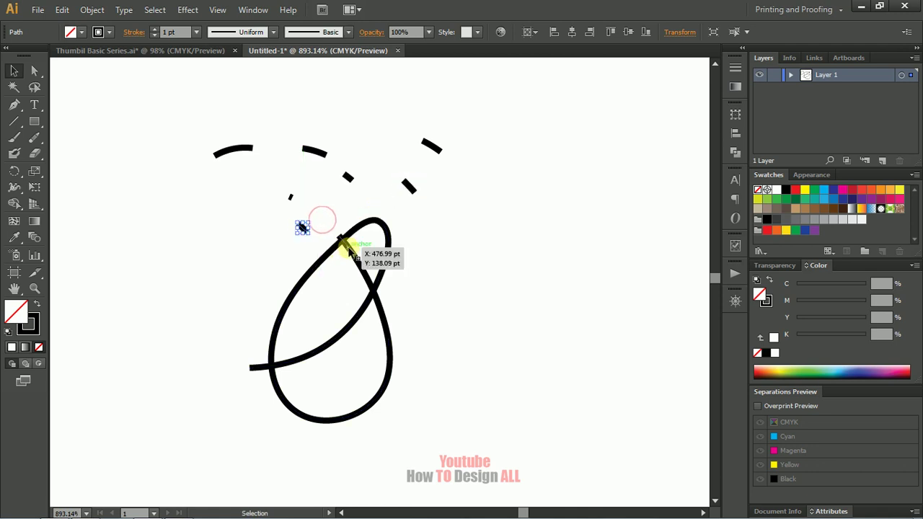
{"action": "left_click_drag", "start_coordinate": [348, 249], "coordinate": [396, 229]}
{"action": "left_click_drag", "start_coordinate": [362, 265], "coordinate": [417, 261]}
{"action": "left_click", "coordinate": [36, 137]}
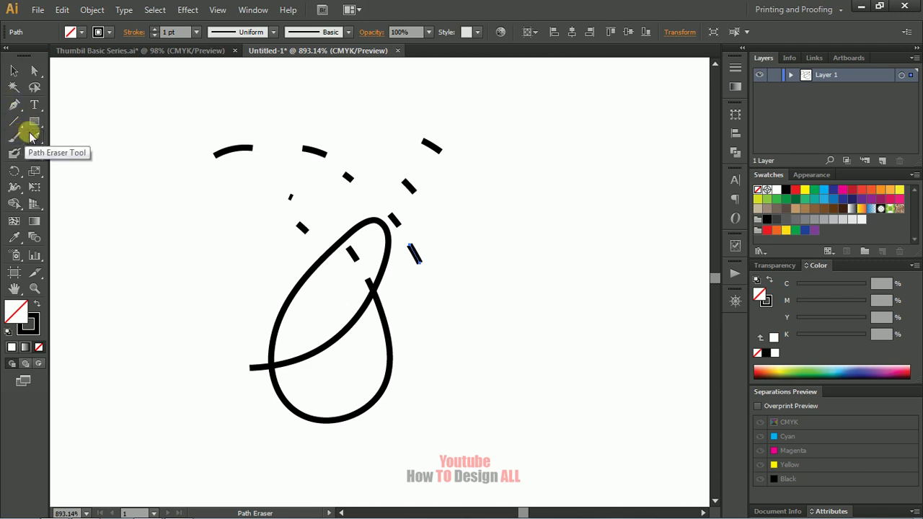
Return to Thumbil Basic Series.ai and select the #10 Drawing Tools title text.
{"action": "left_click", "coordinate": [141, 52]}
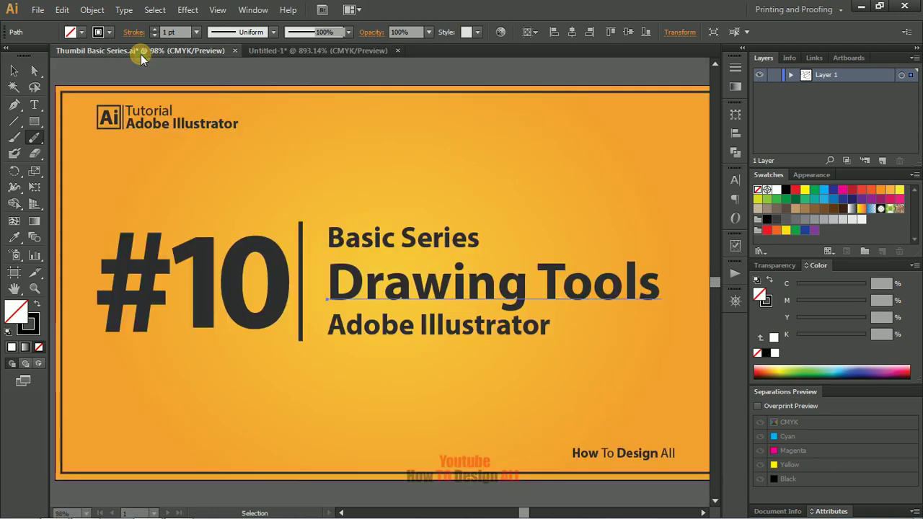
{"action": "left_click", "coordinate": [14, 70]}
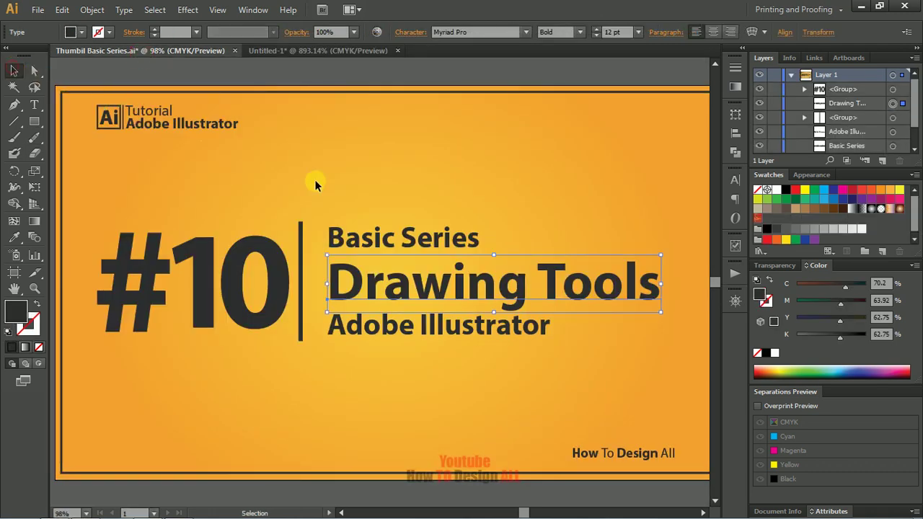